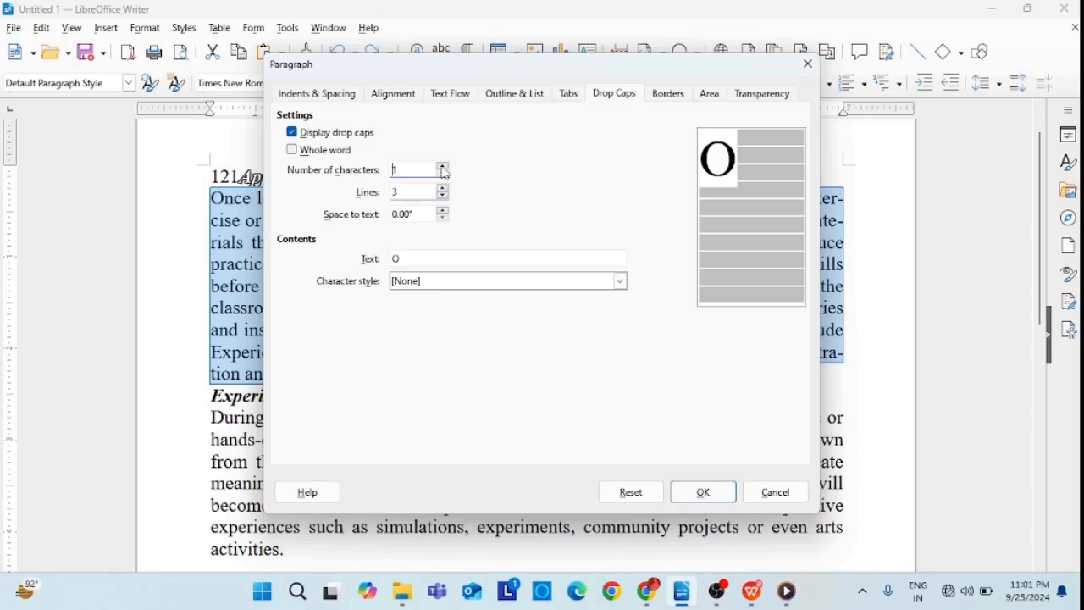
Set the drop cap of the paragraph starting with "Once" to 4 characters spanning 6 lines.
click(443, 166)
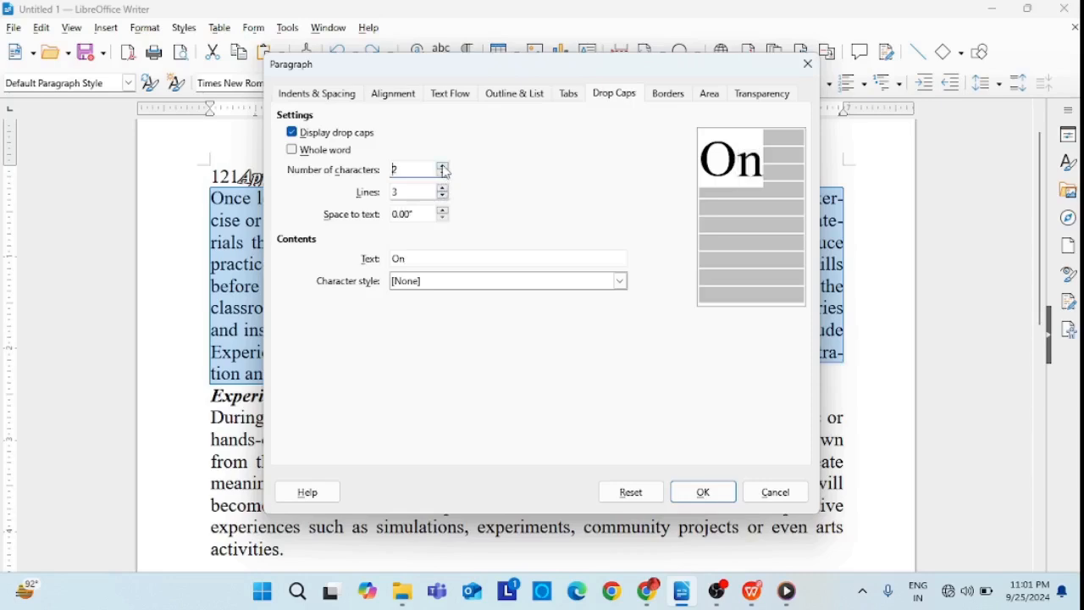
click(443, 167)
click(443, 166)
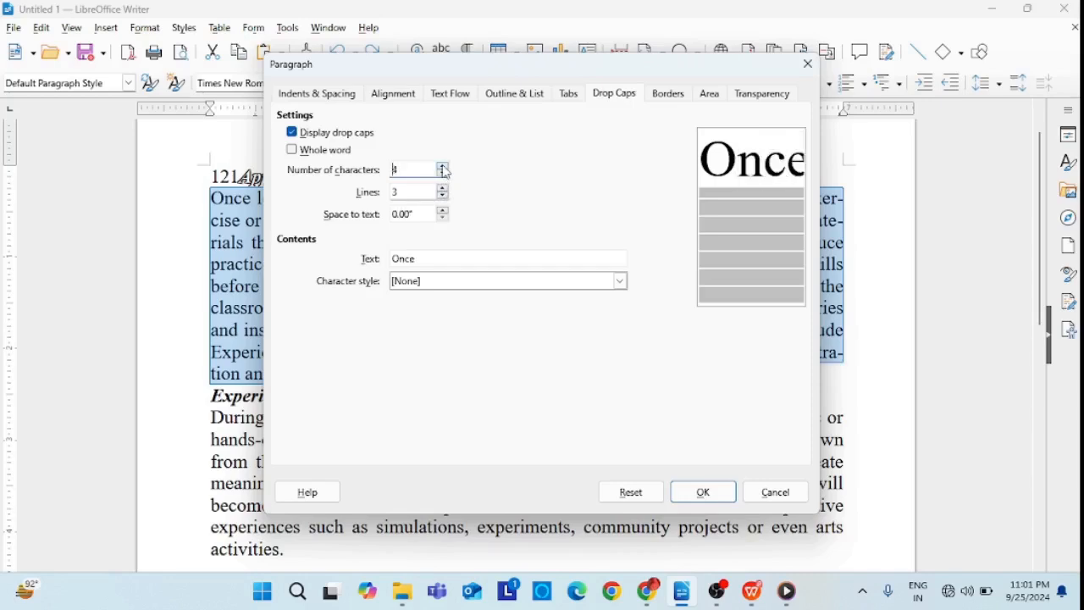
click(444, 191)
click(444, 190)
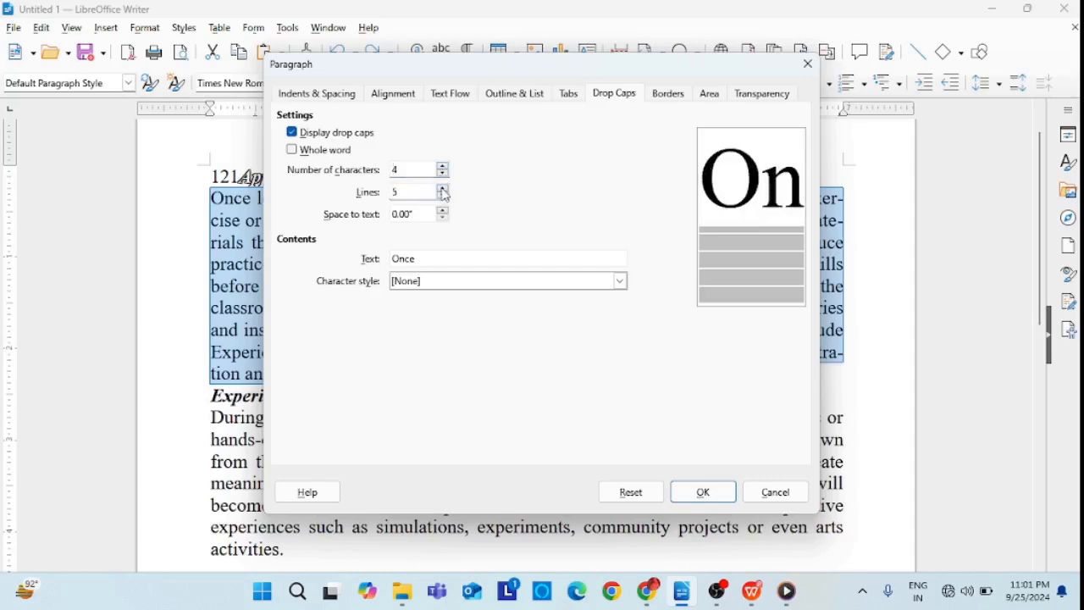
click(444, 191)
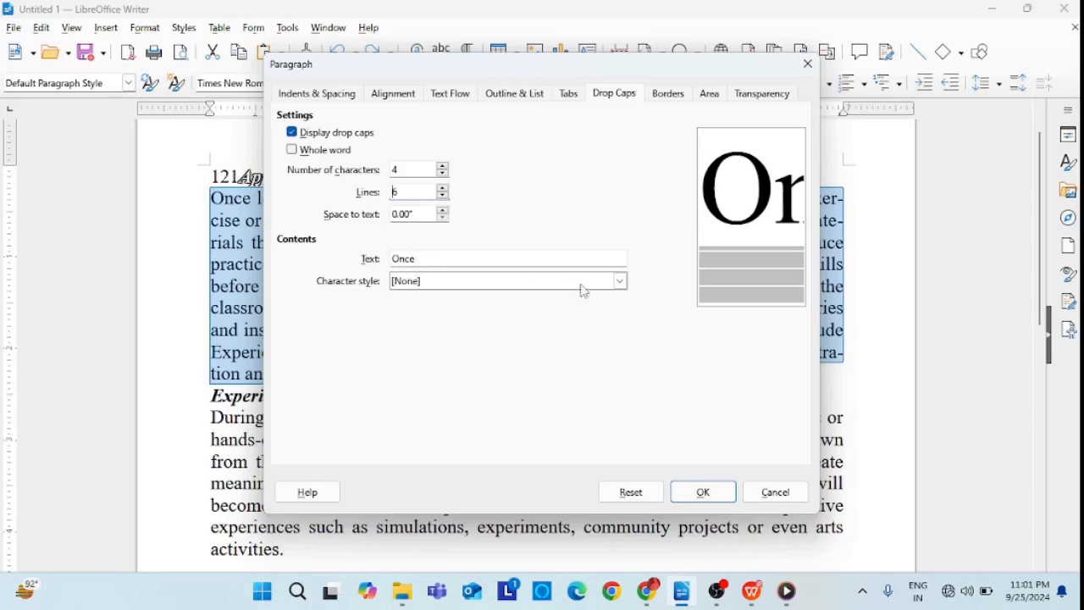
Apply the drop cap with the Drop Caps character style, and undo the drop cap formatting.
click(622, 282)
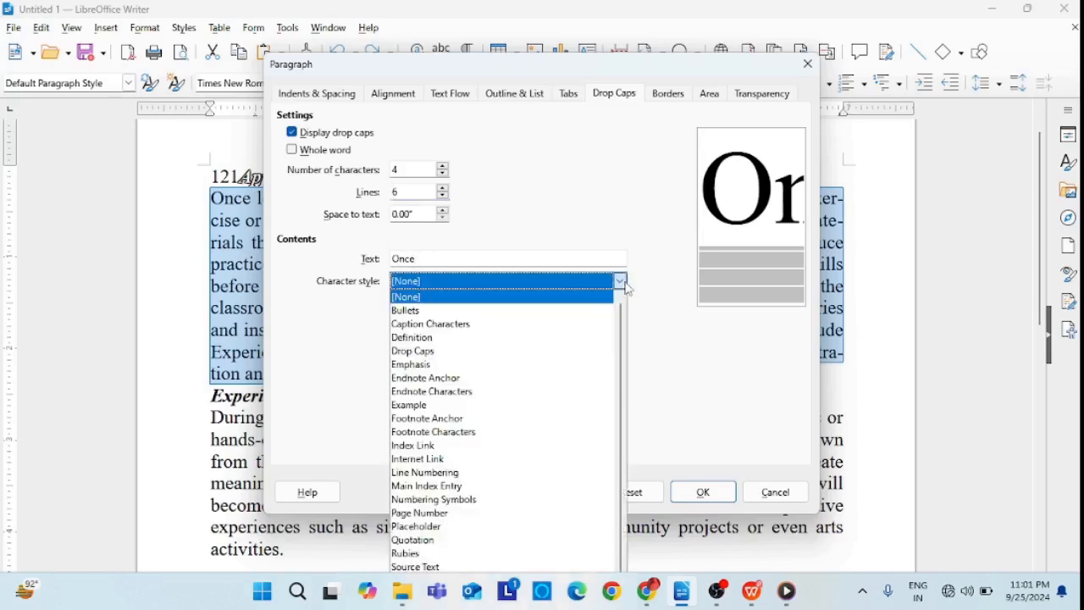
click(432, 351)
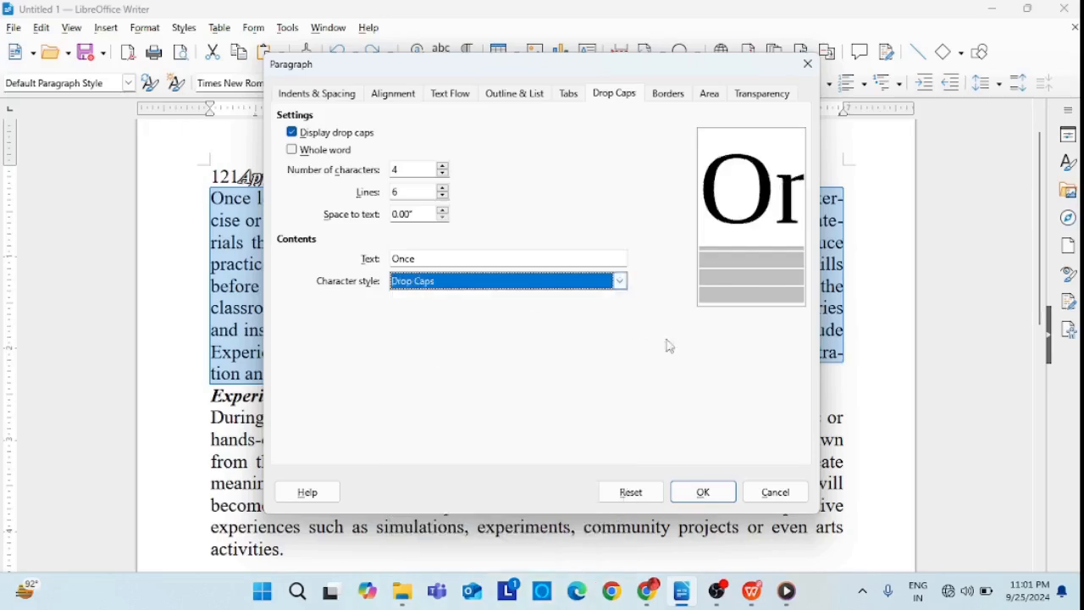
click(704, 486)
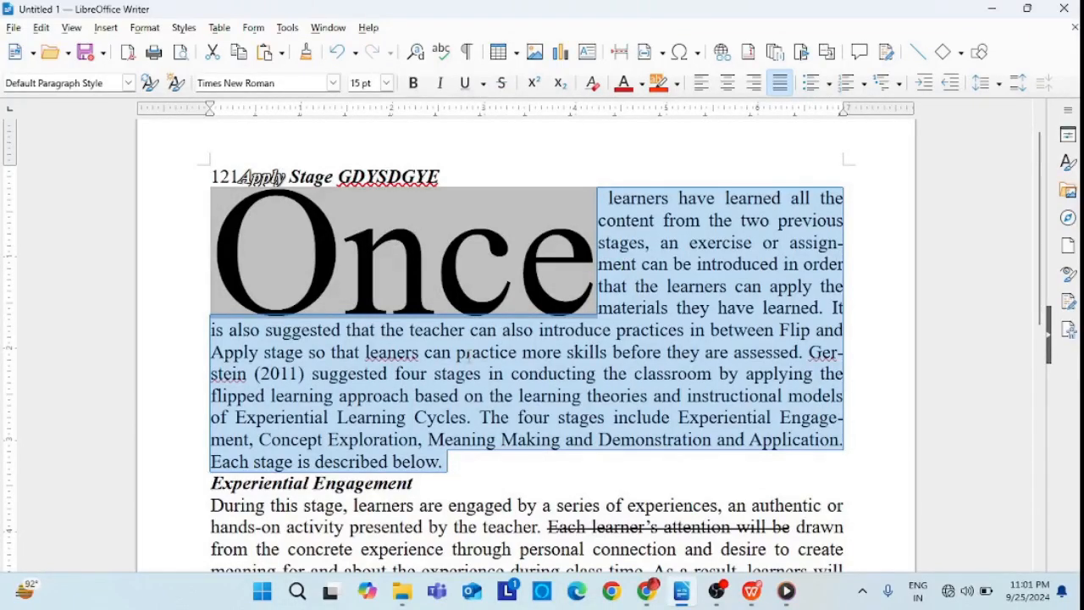
key(ctrl+z)
Give the selected paragraph a box border on all four sides in its paragraph formatting.
click(146, 28)
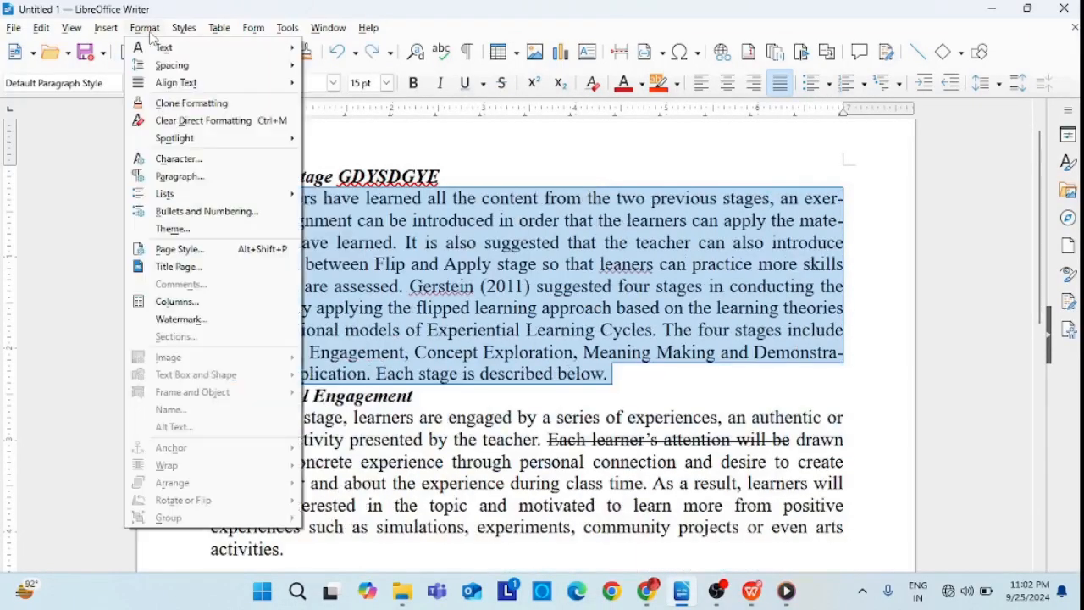
click(221, 176)
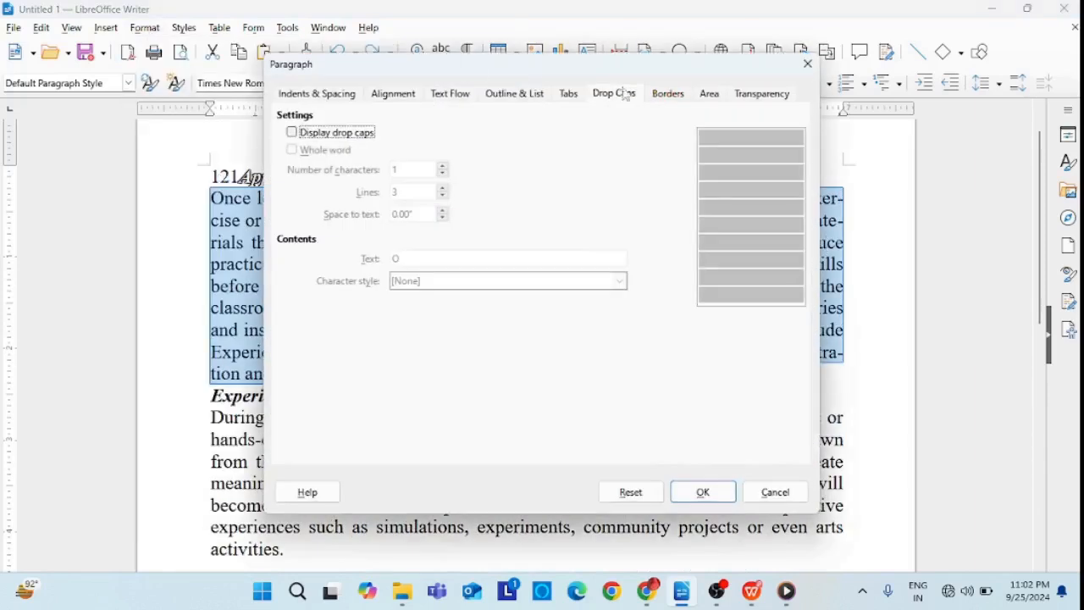
click(570, 95)
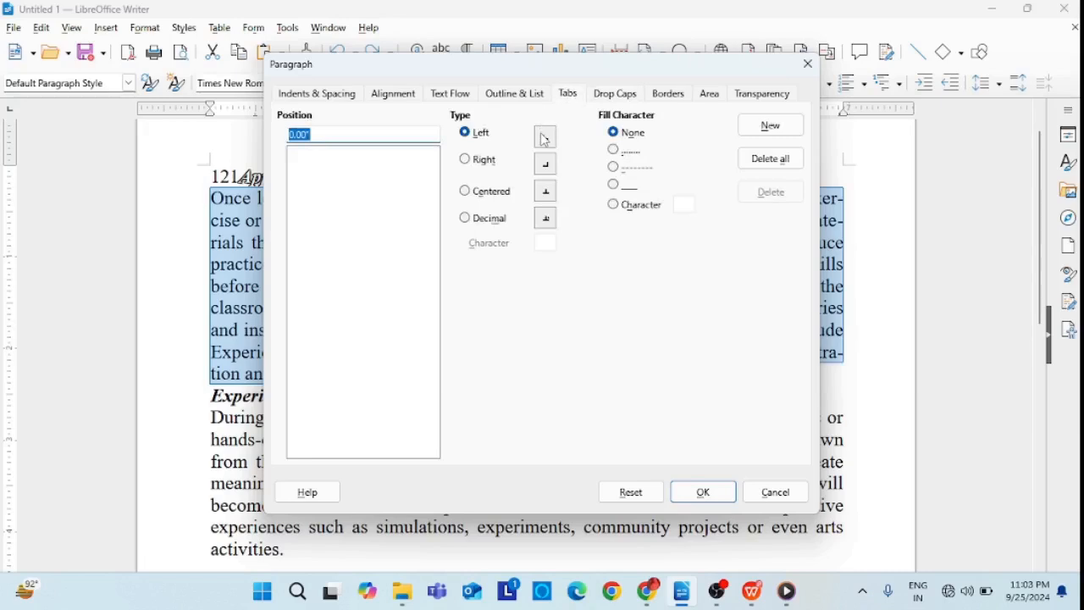
click(668, 94)
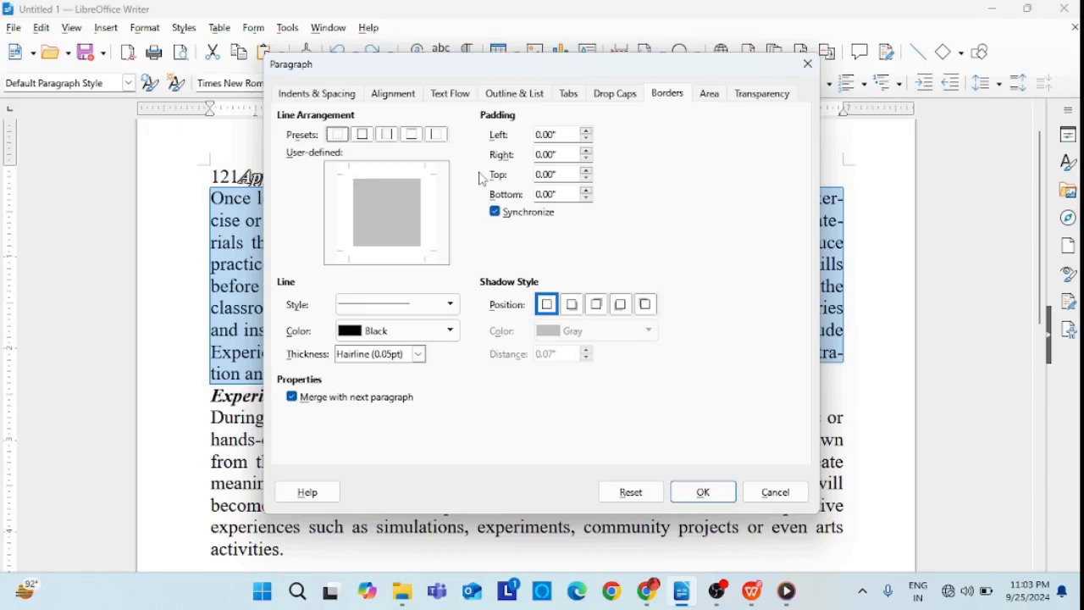
click(365, 138)
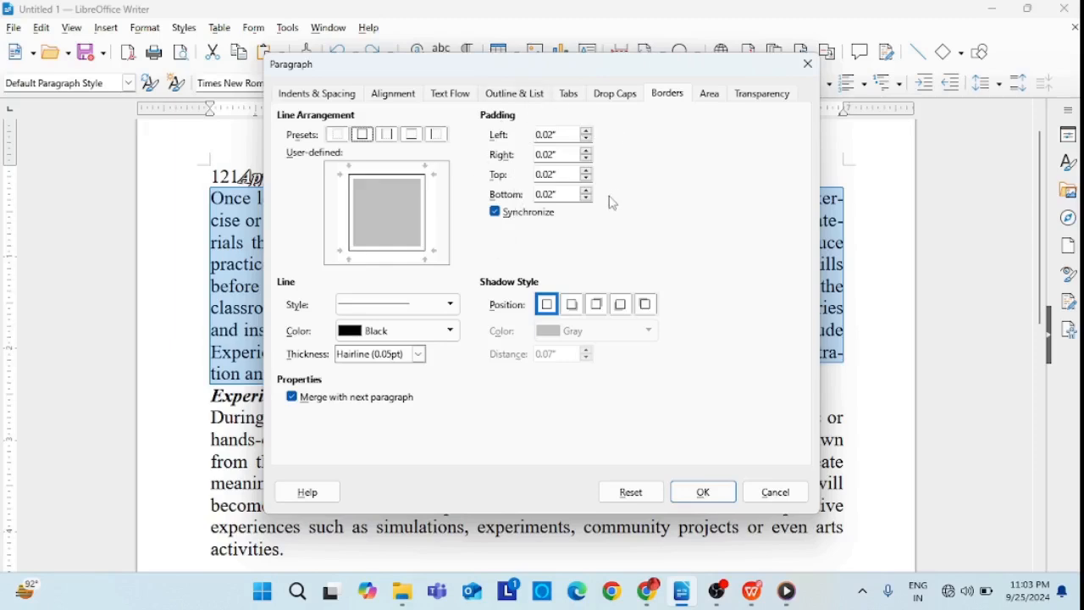
Format the paragraph's border line as dashed, in Brick color, with Thick (2.25pt) thickness.
click(450, 309)
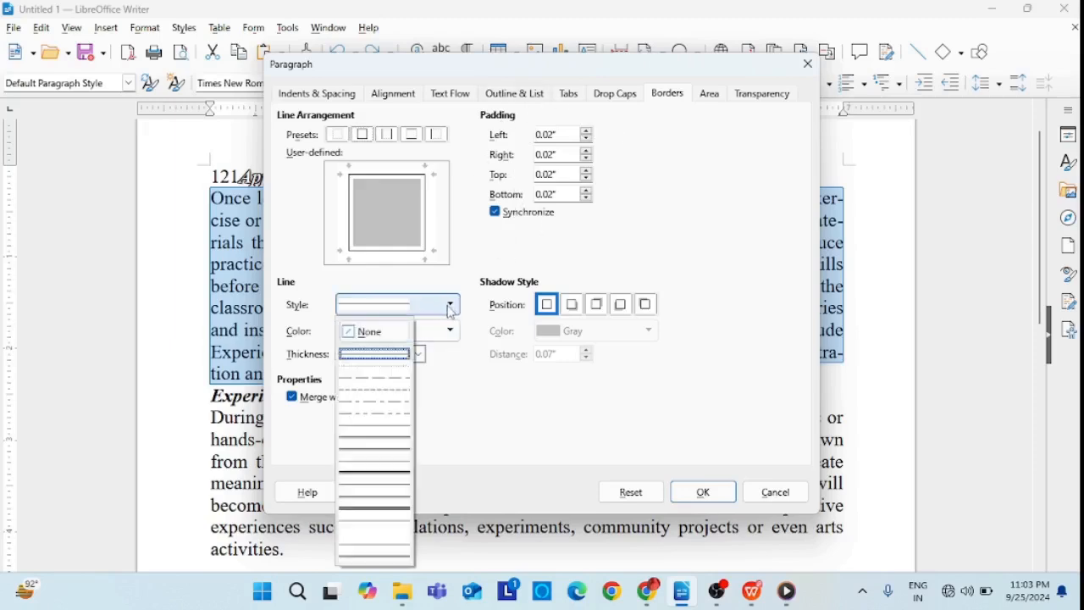
click(385, 390)
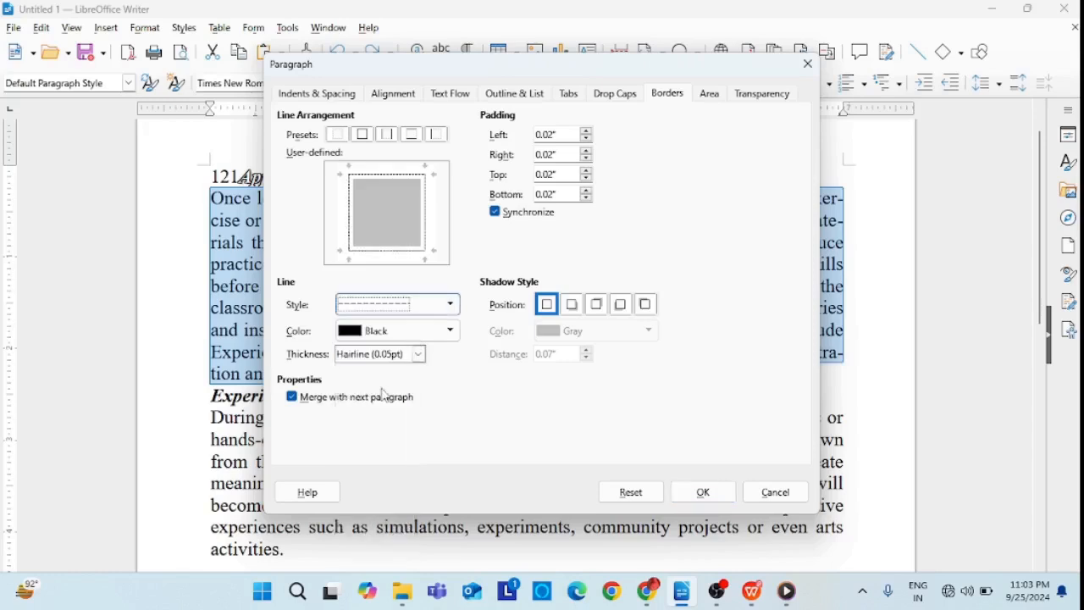
click(453, 331)
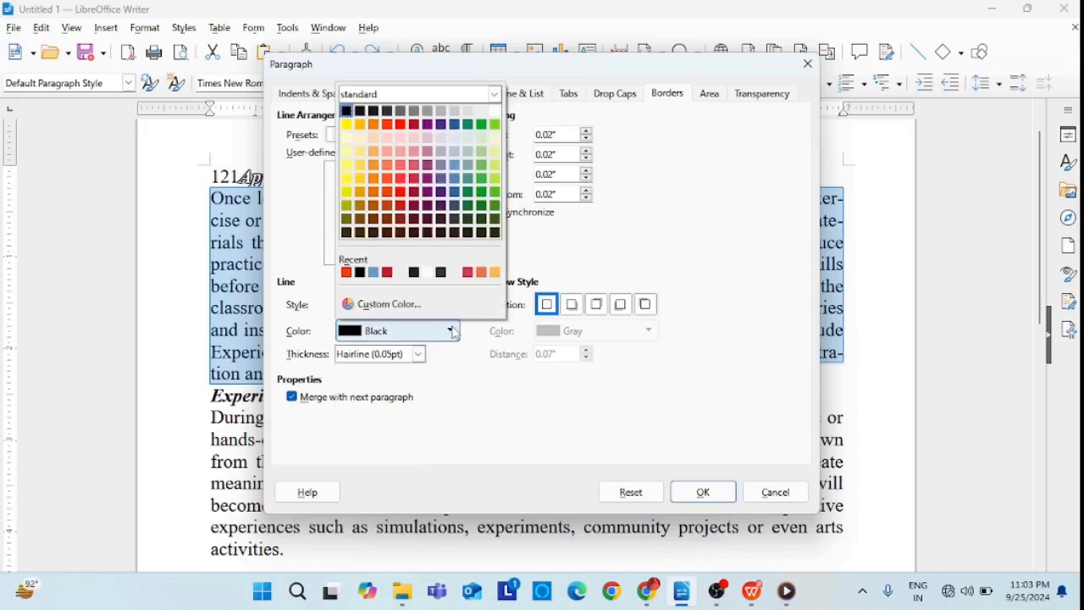
click(345, 273)
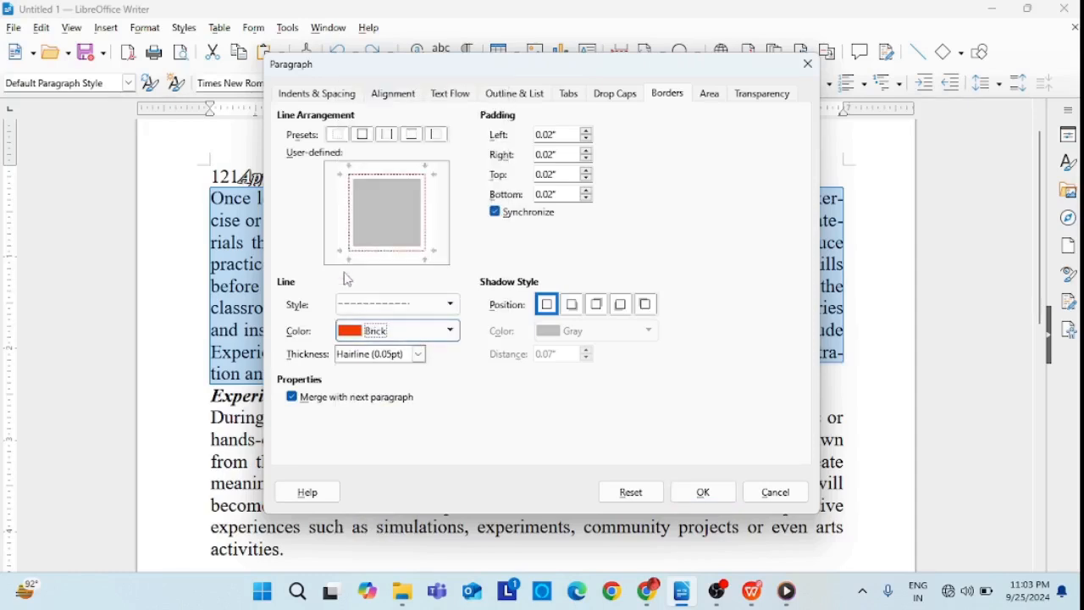
click(420, 357)
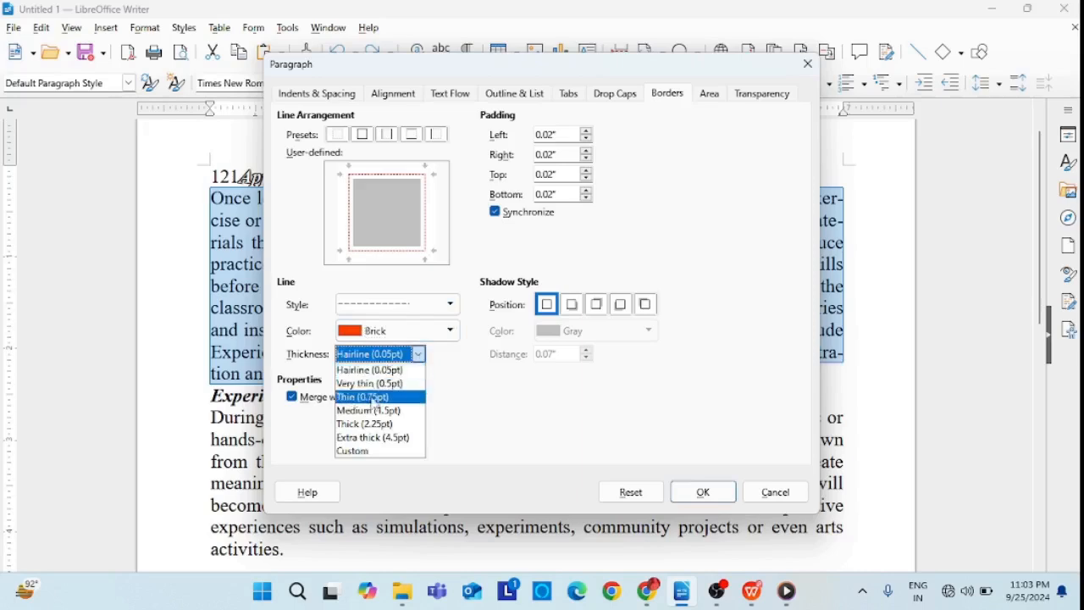
click(364, 424)
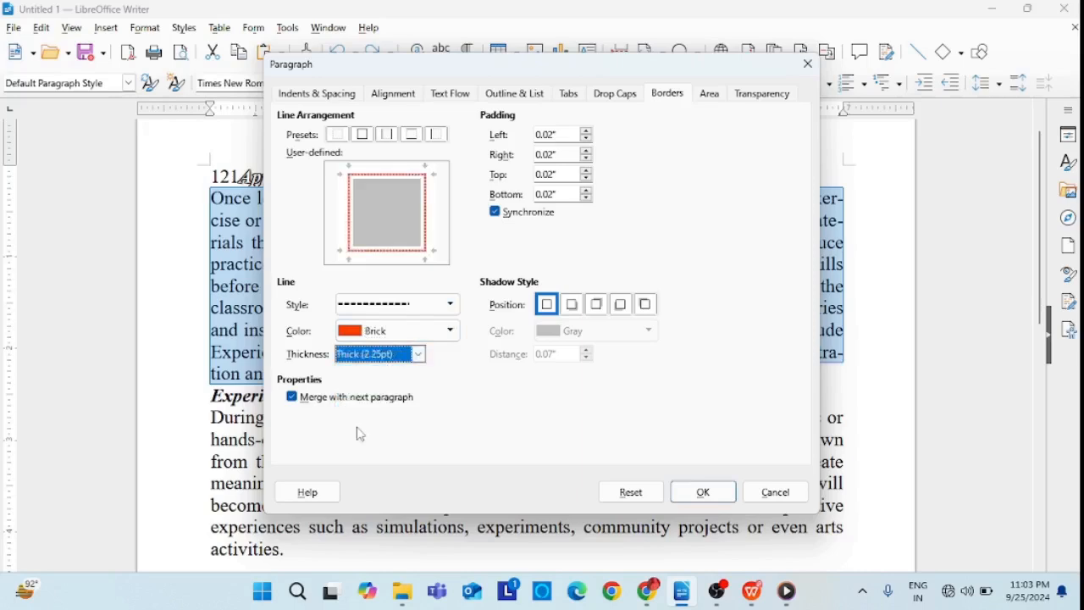
Add a Dark Indigo 1 shadow cast to the lower right of the paragraph and apply the border settings.
click(579, 312)
click(597, 331)
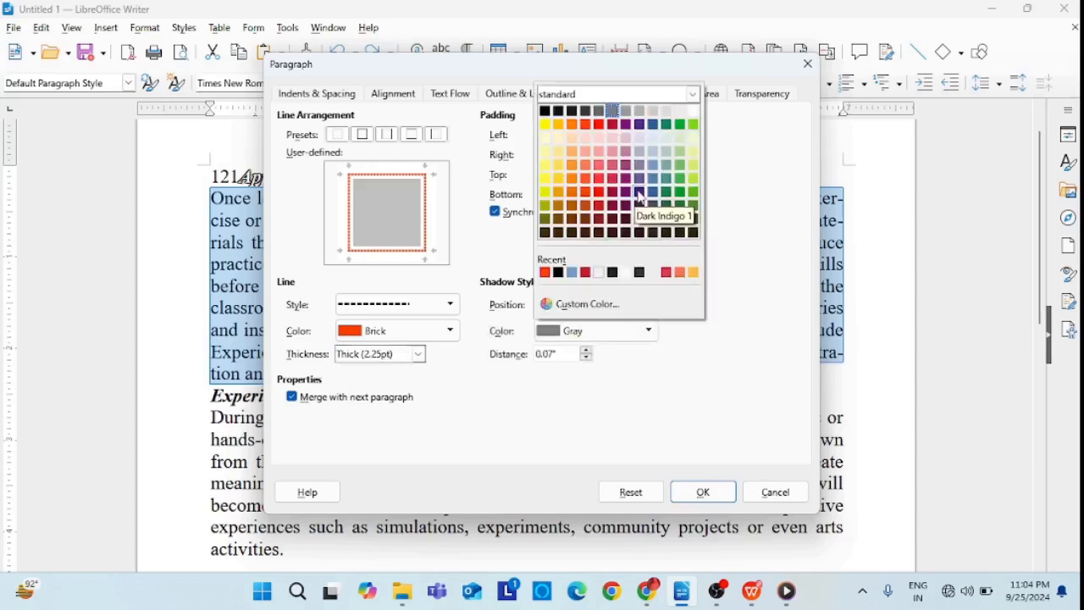
click(641, 199)
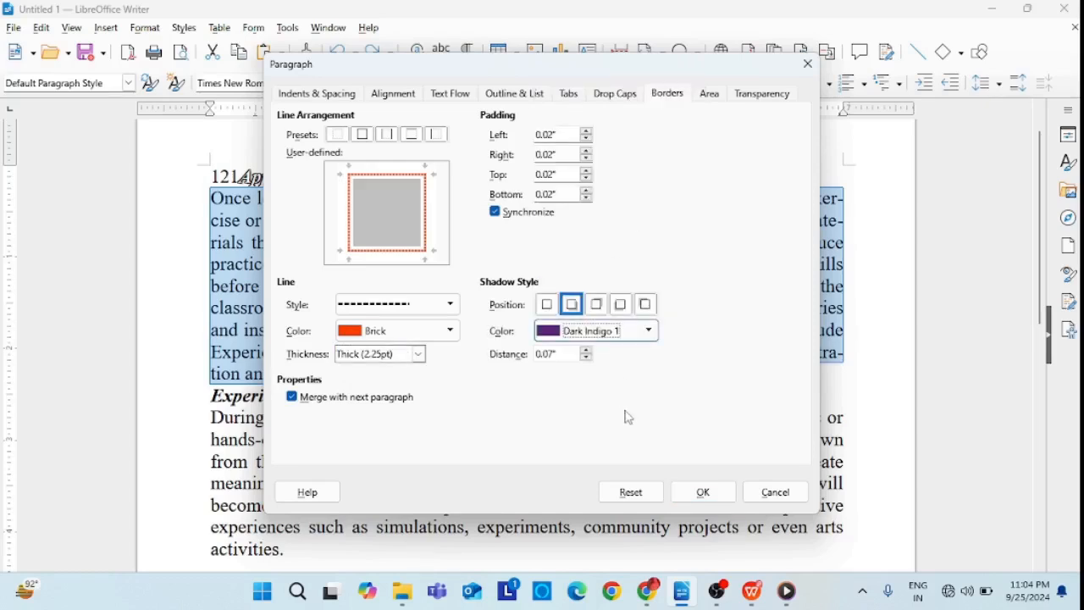
click(703, 494)
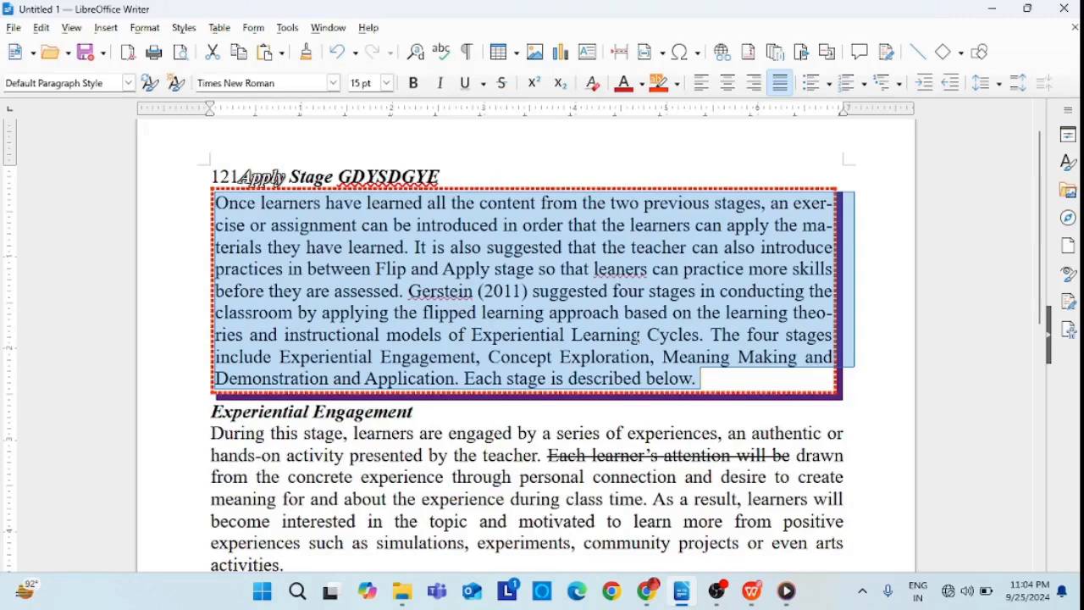
Fill the bordered paragraph's background with the solid blue color 729fcf.
click(149, 31)
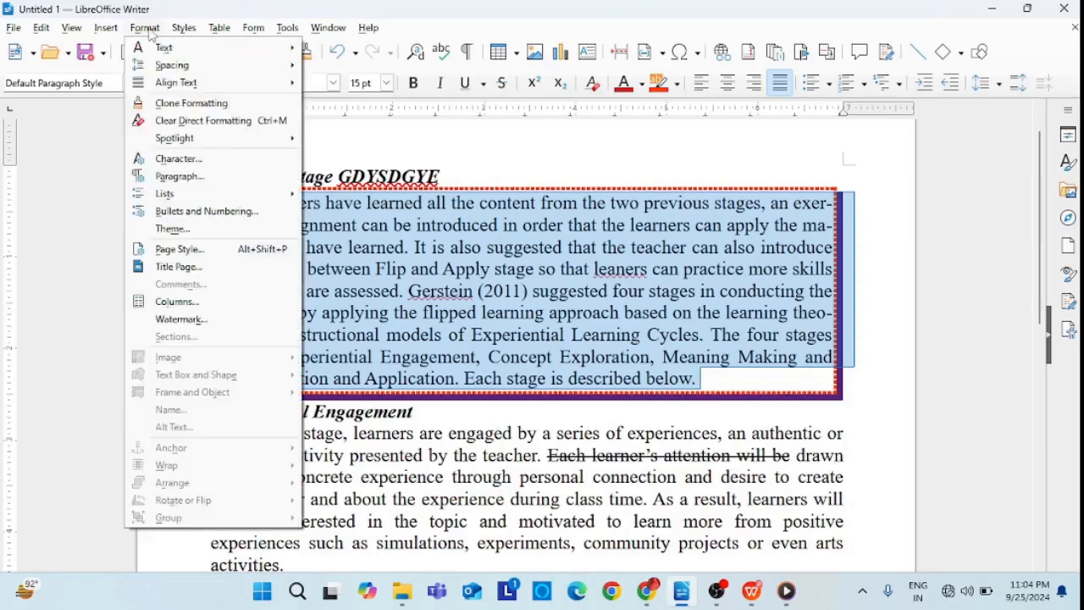
click(243, 177)
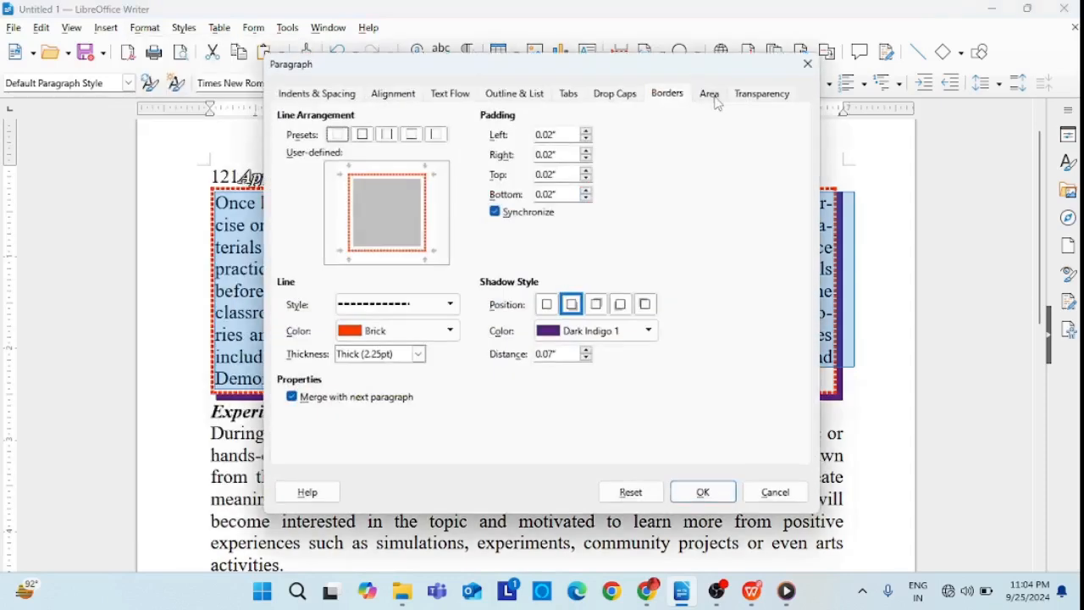
click(716, 100)
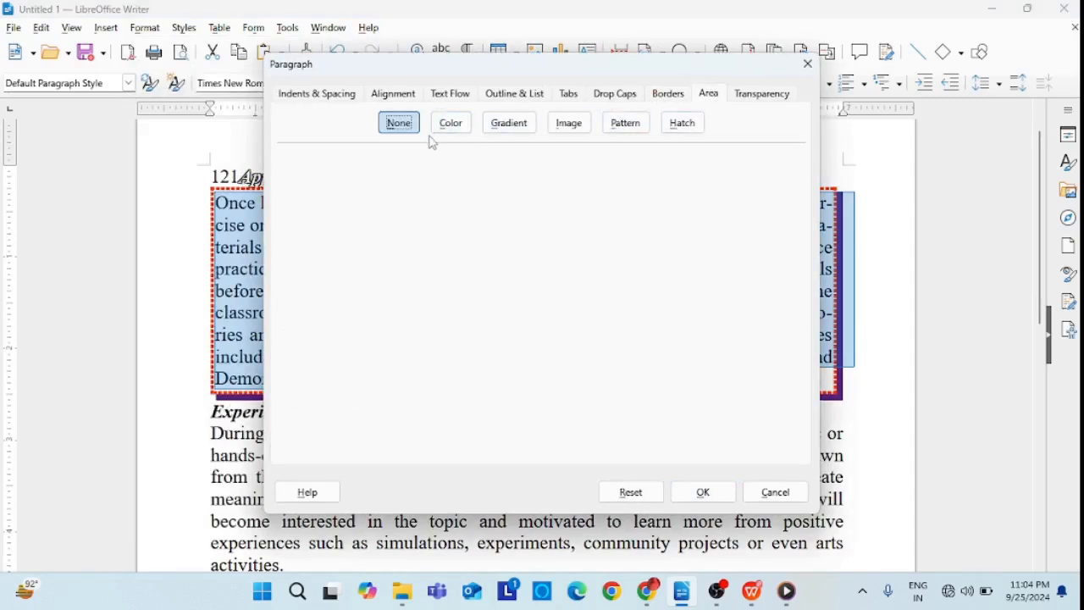
click(454, 134)
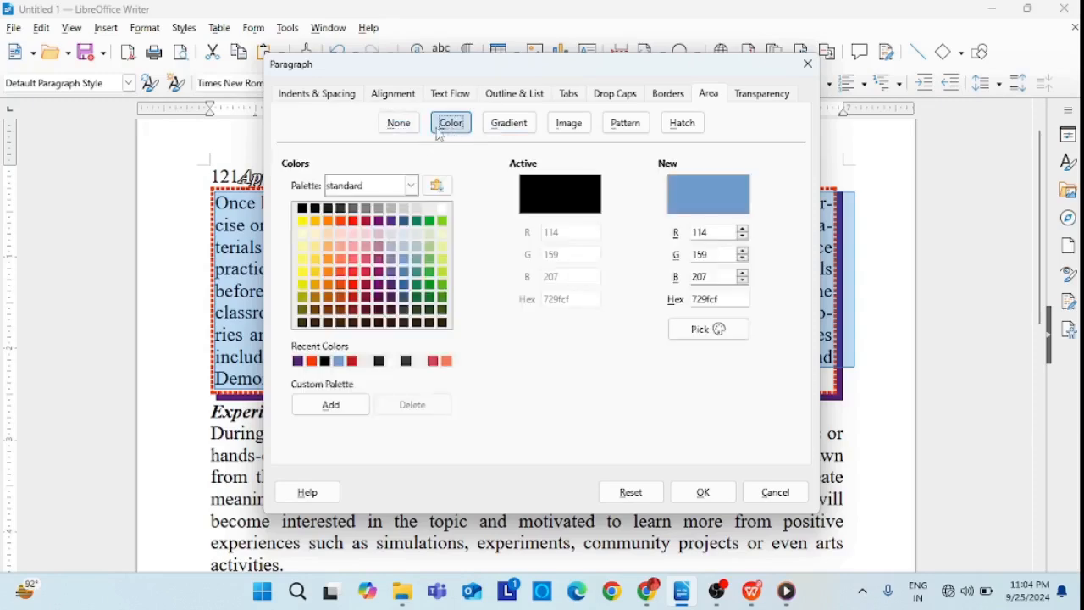
click(412, 186)
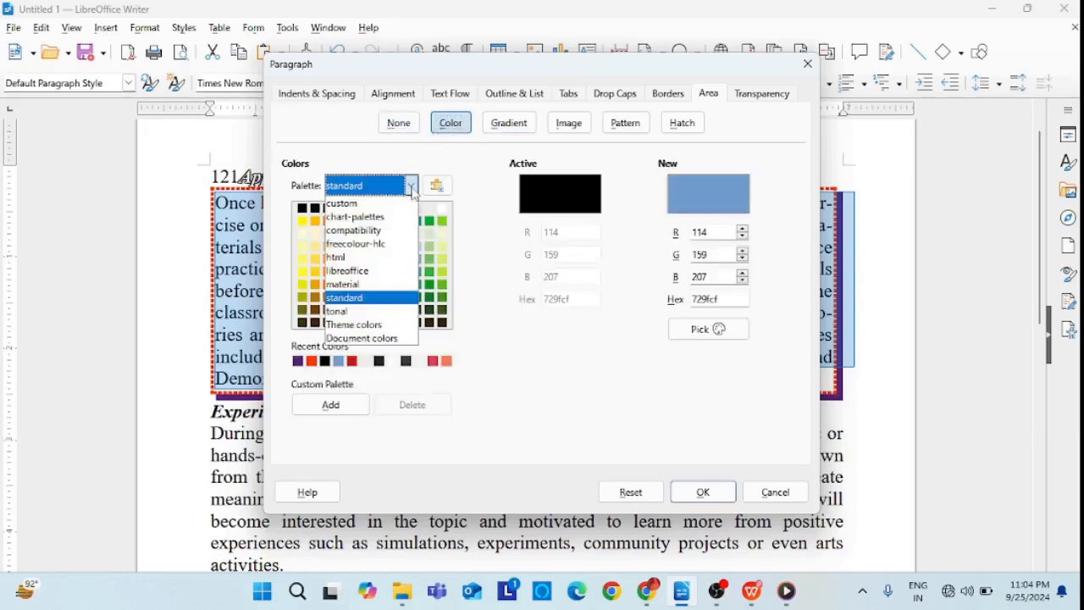
click(412, 186)
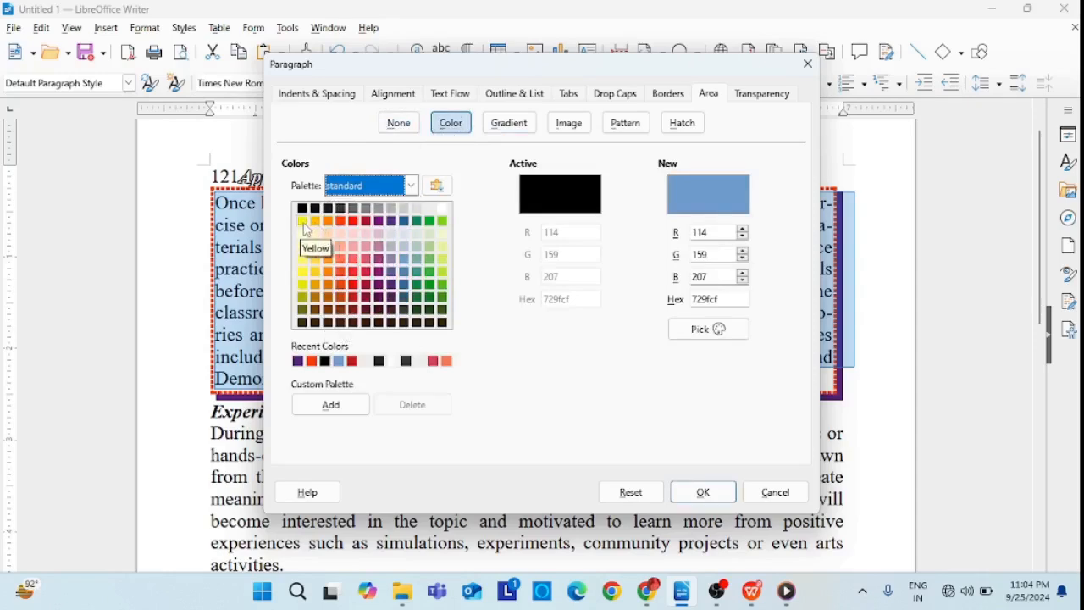
click(306, 302)
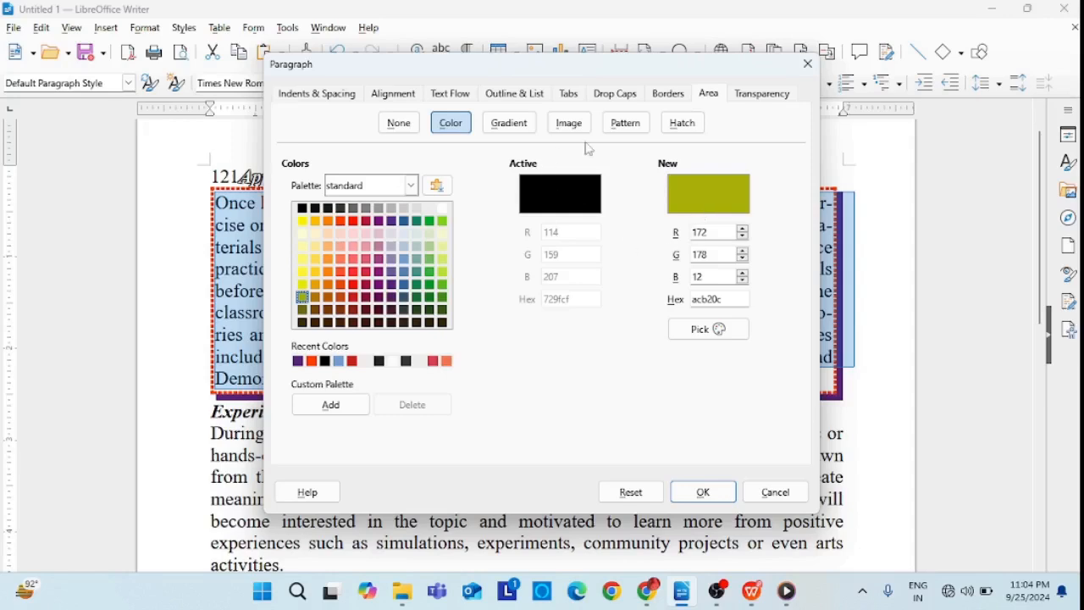
click(513, 124)
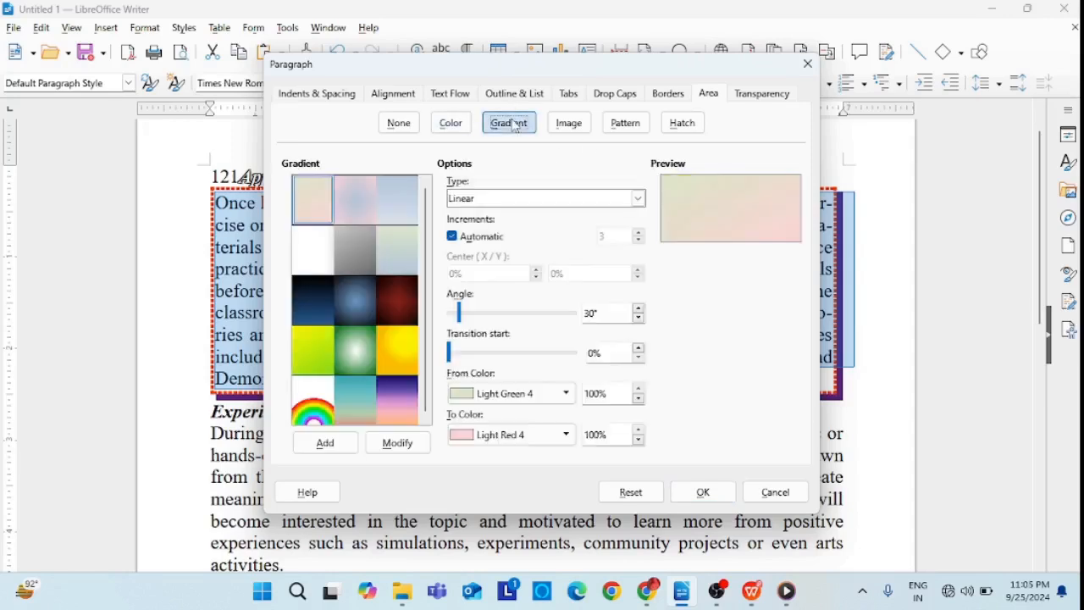
click(451, 124)
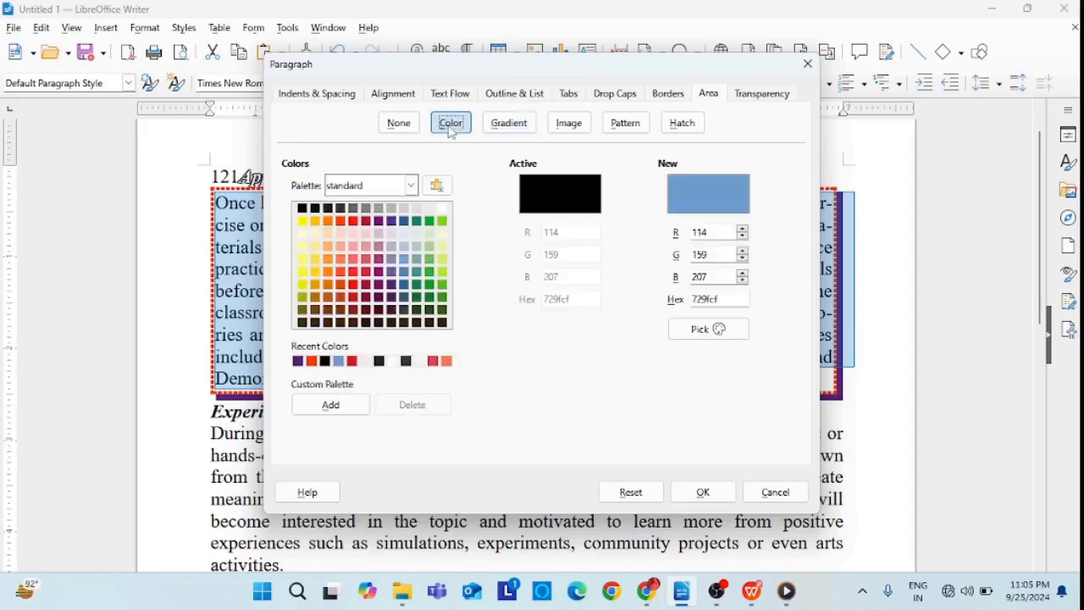
click(697, 492)
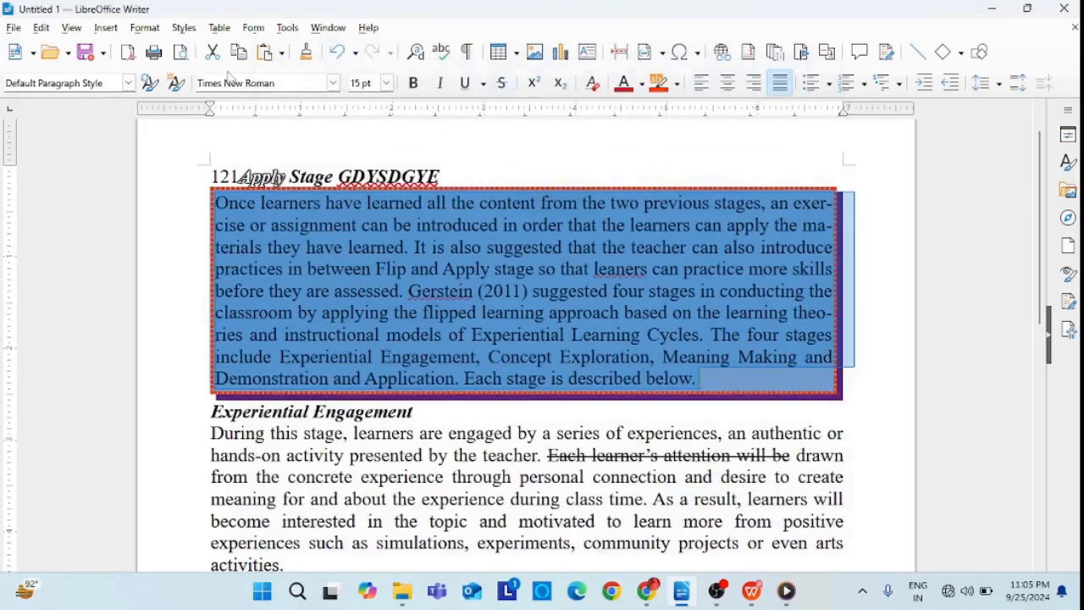
Fill the paragraph's background with a rectangular Light Red 4 to Light Blue 3 gradient, with a 30% transition start and 115° angle.
click(140, 28)
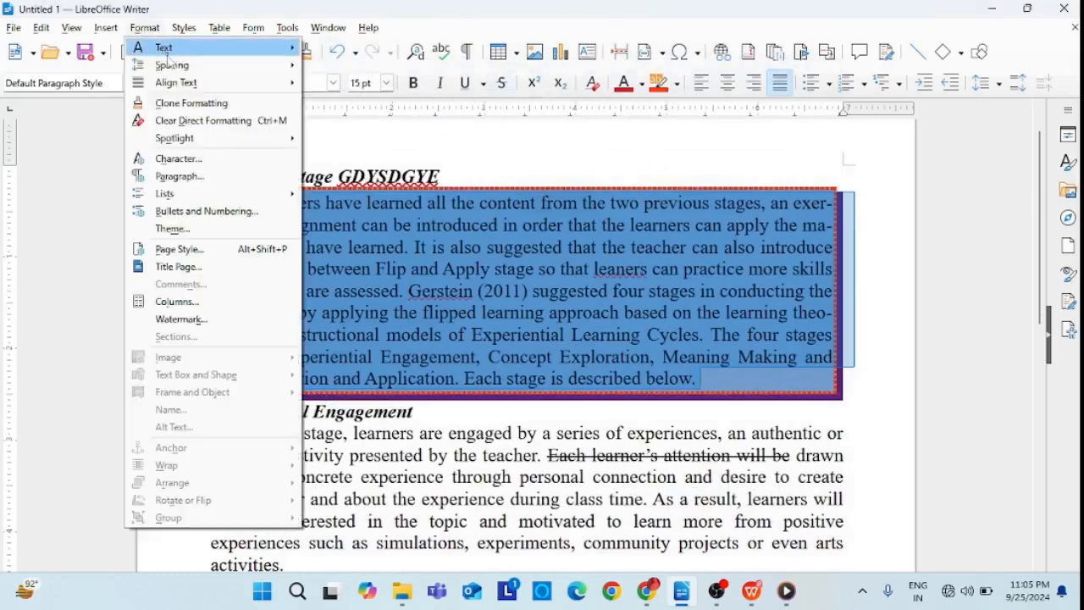
click(243, 175)
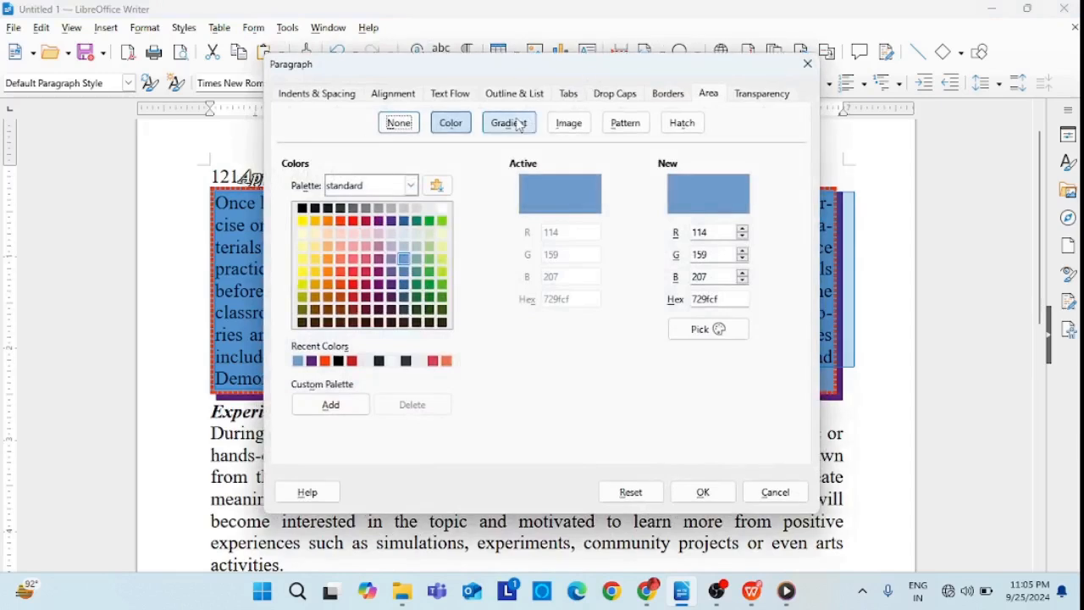
click(519, 125)
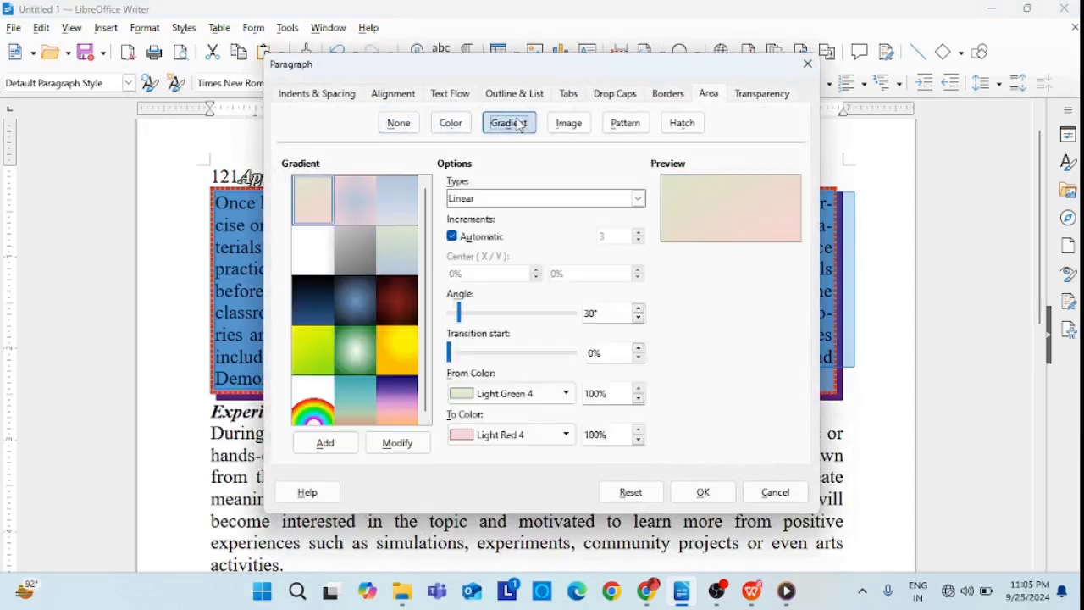
click(352, 203)
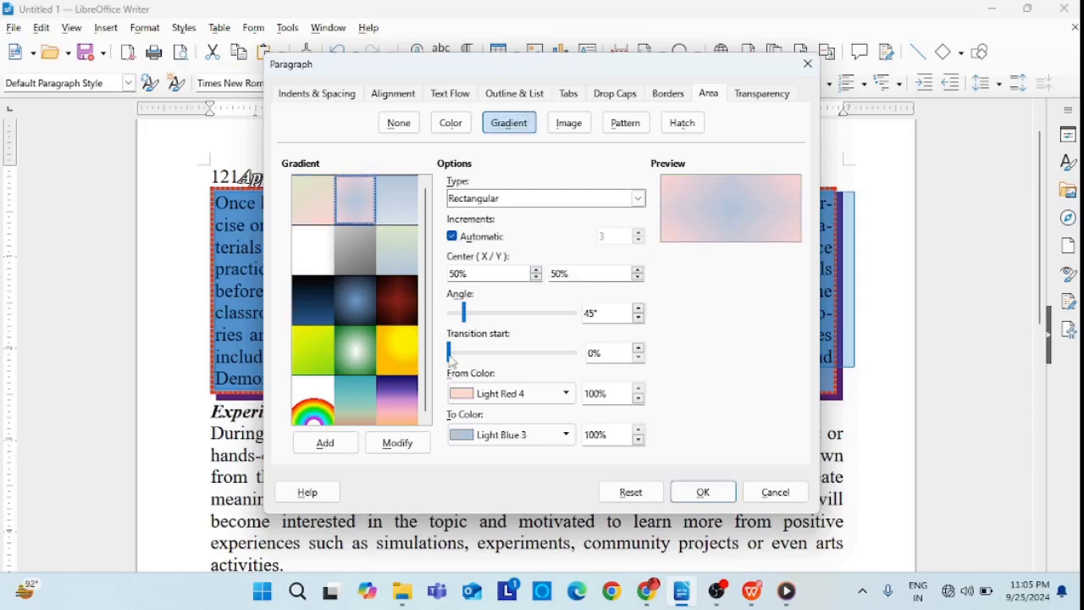
drag(453, 362, 489, 360)
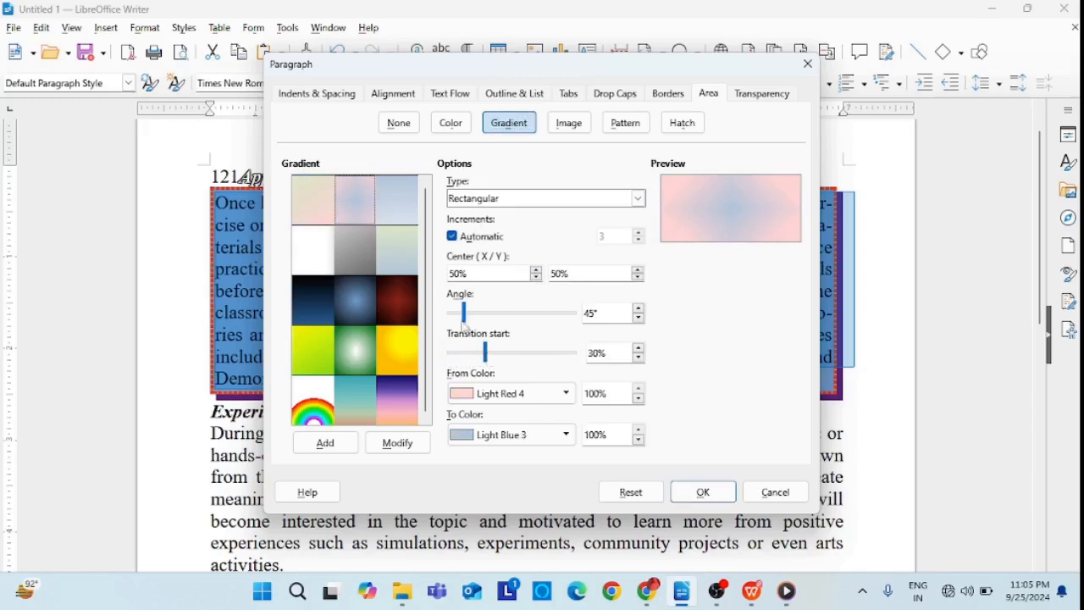
drag(464, 315, 489, 314)
click(702, 492)
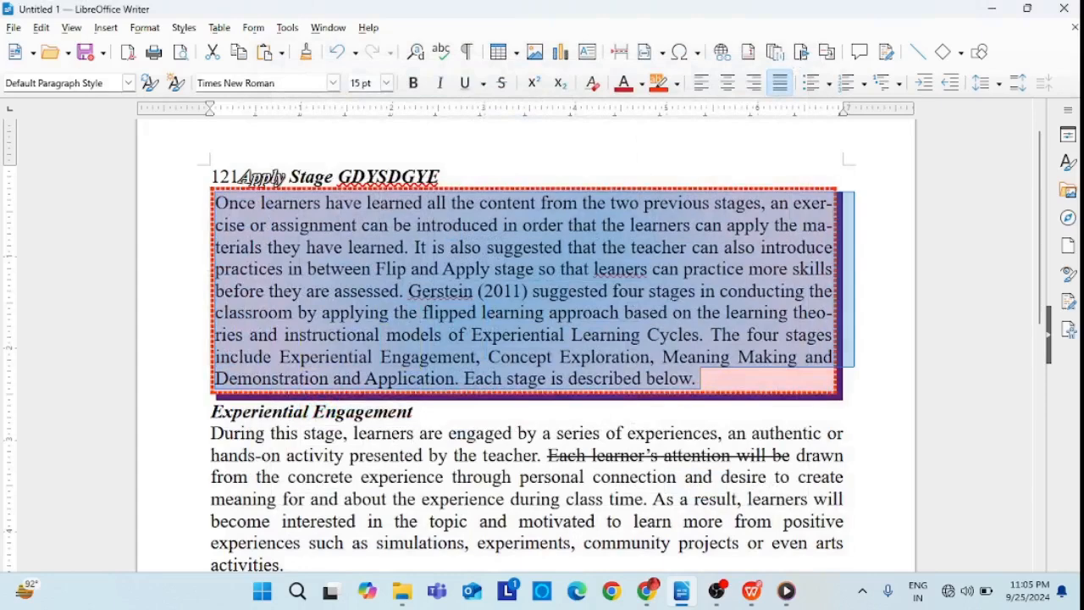
Import an external image named 123 and apply it as the paragraph's tiled background fill.
click(144, 30)
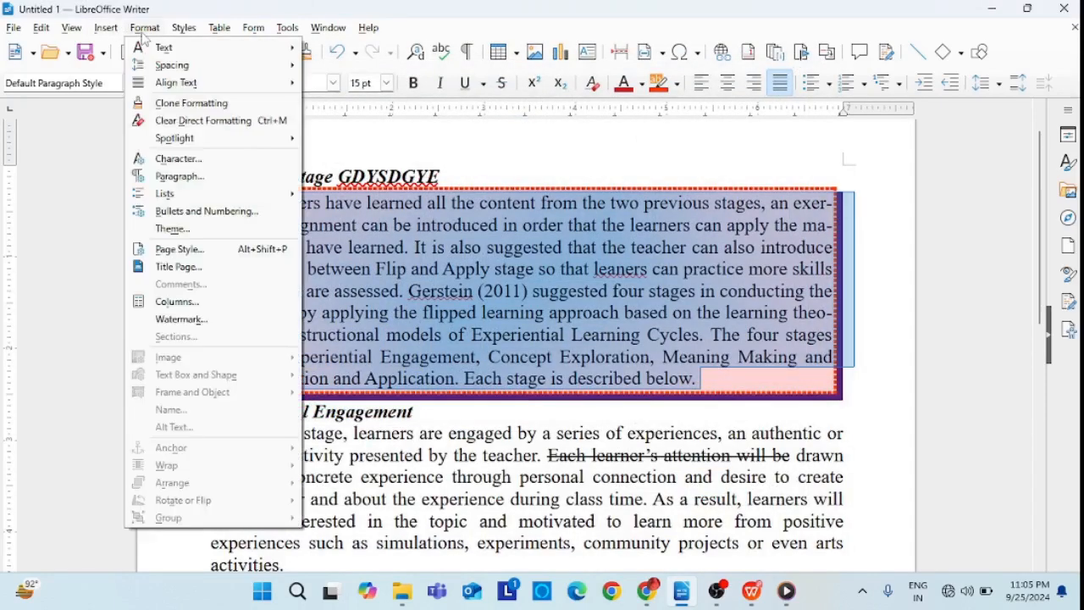
click(211, 179)
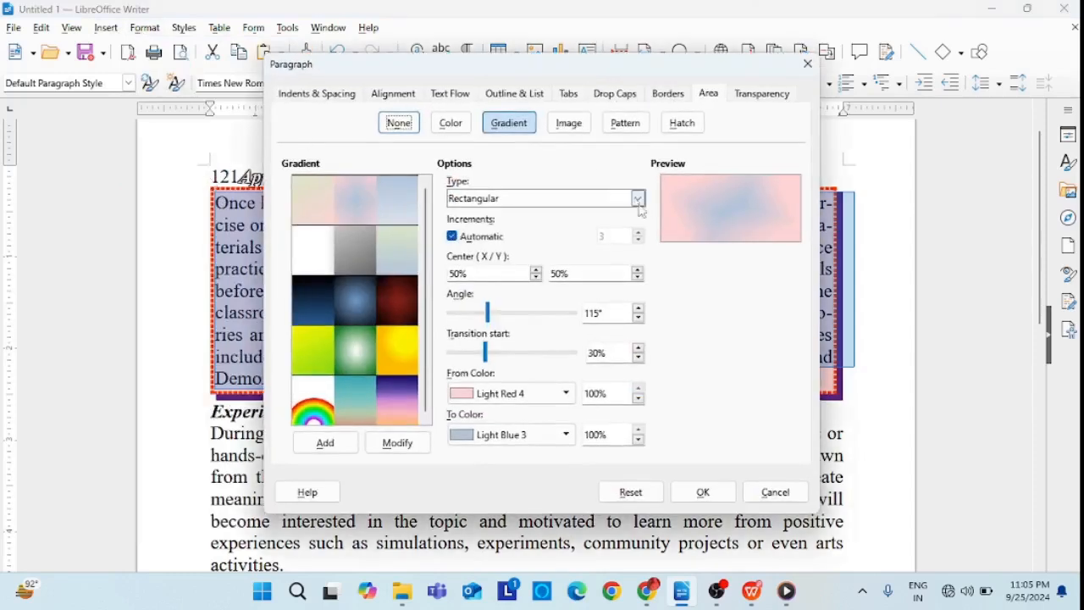
click(579, 132)
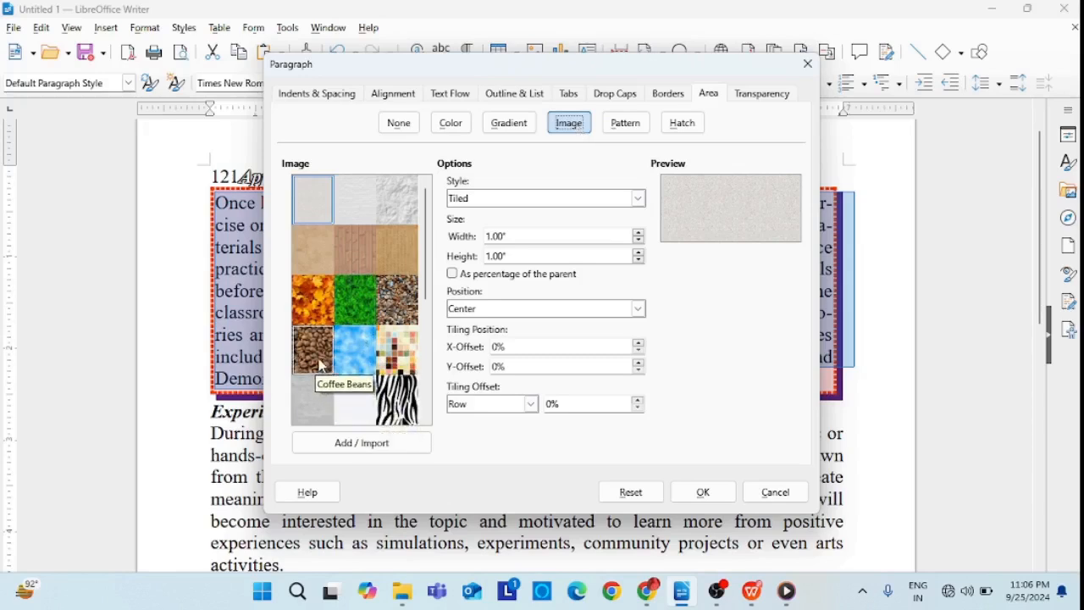
click(376, 443)
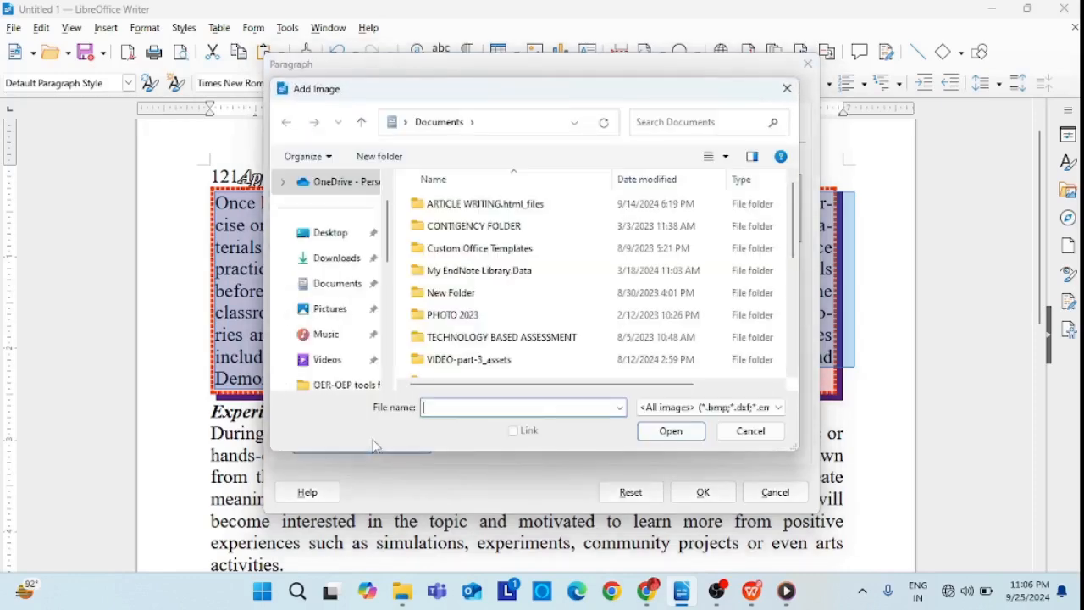
click(677, 435)
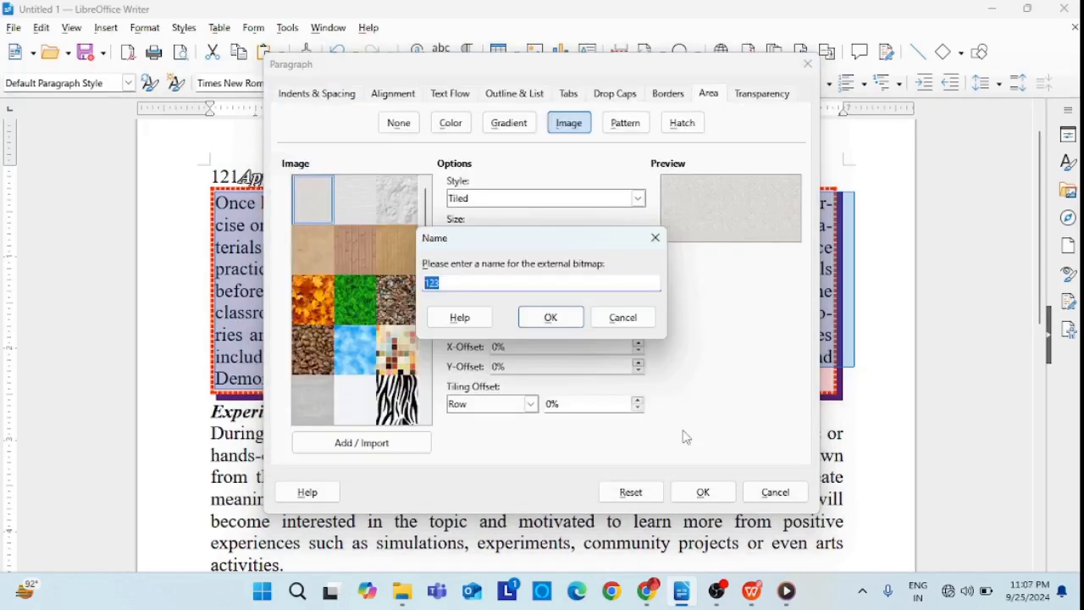
click(568, 322)
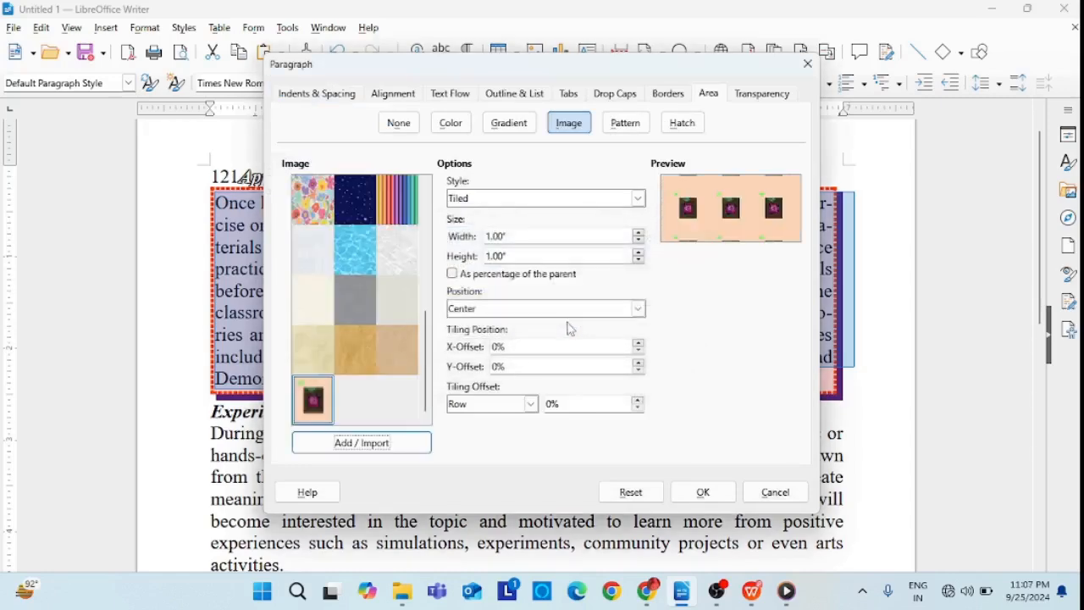
click(702, 493)
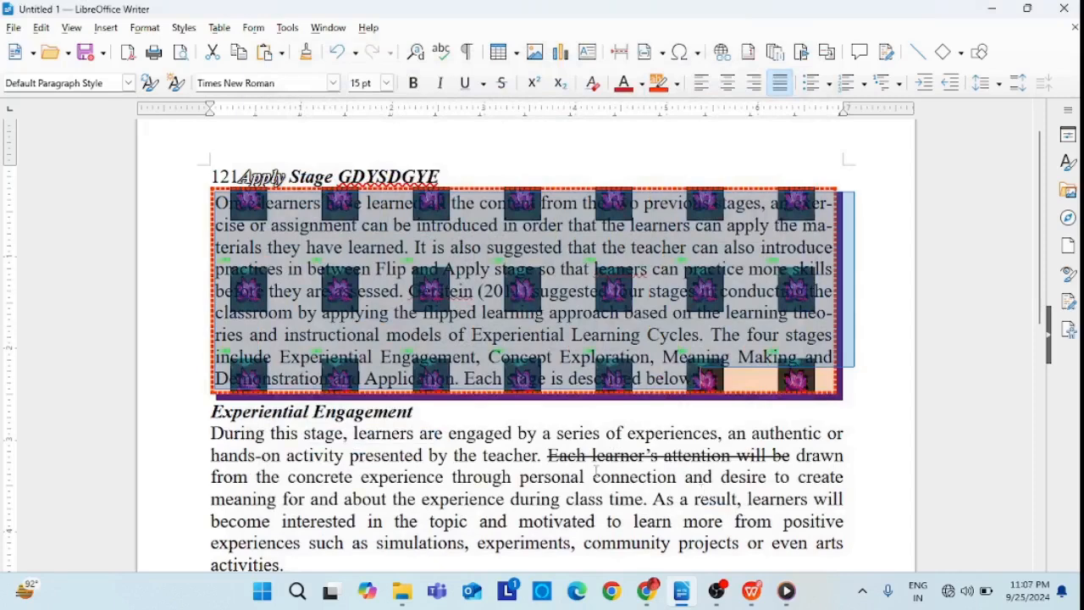
Undo the tiled image fill on the paragraph.
click(619, 298)
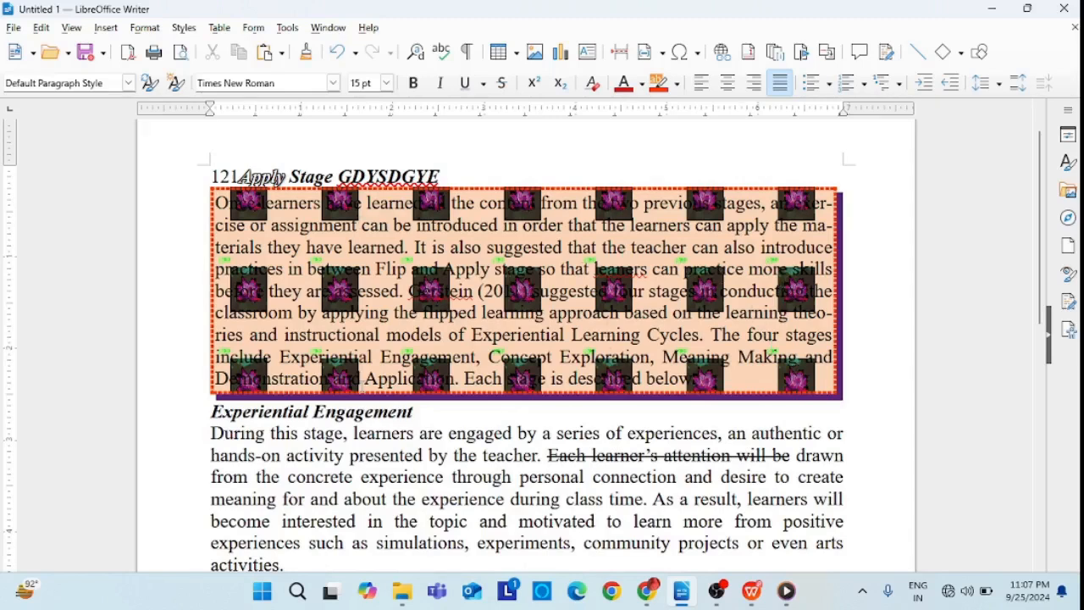
key(ctrl+z)
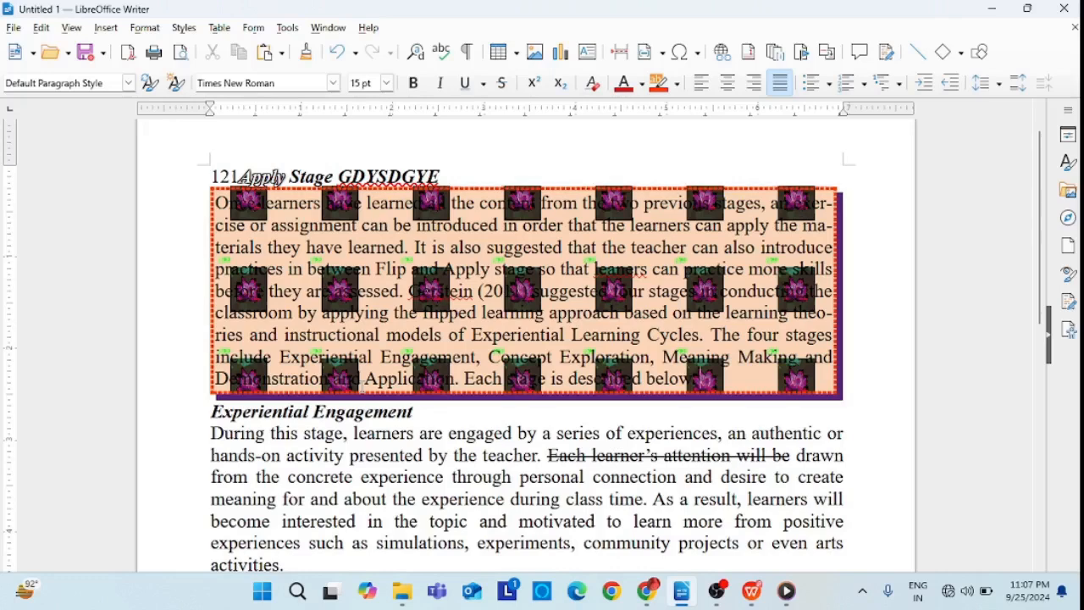
key(ctrl+z)
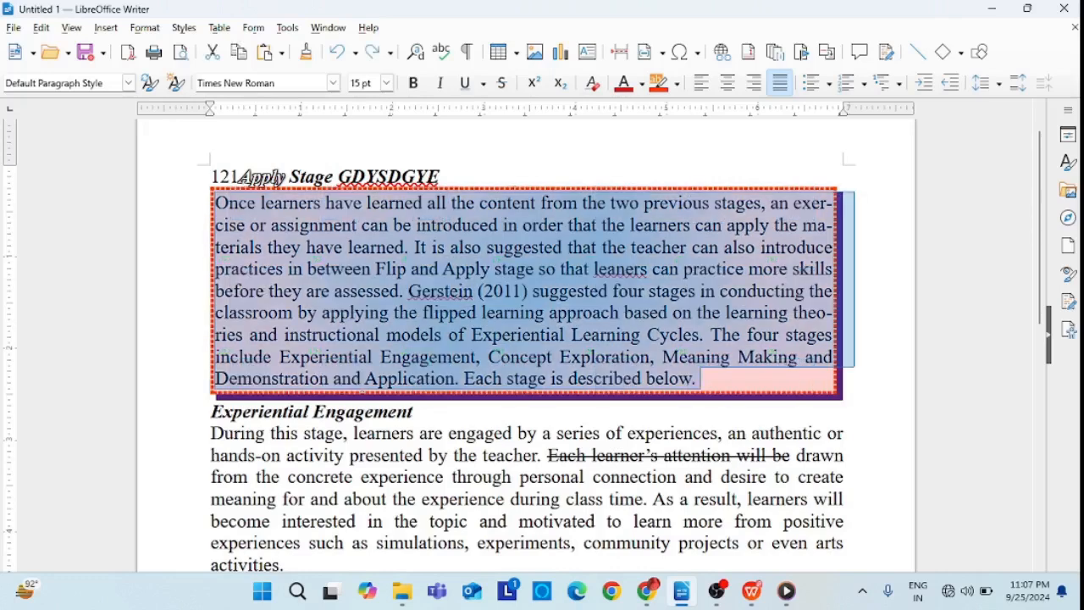
Fill the paragraph's background with the black single-line horizontal hatch and set the area transparency to 50%.
click(145, 30)
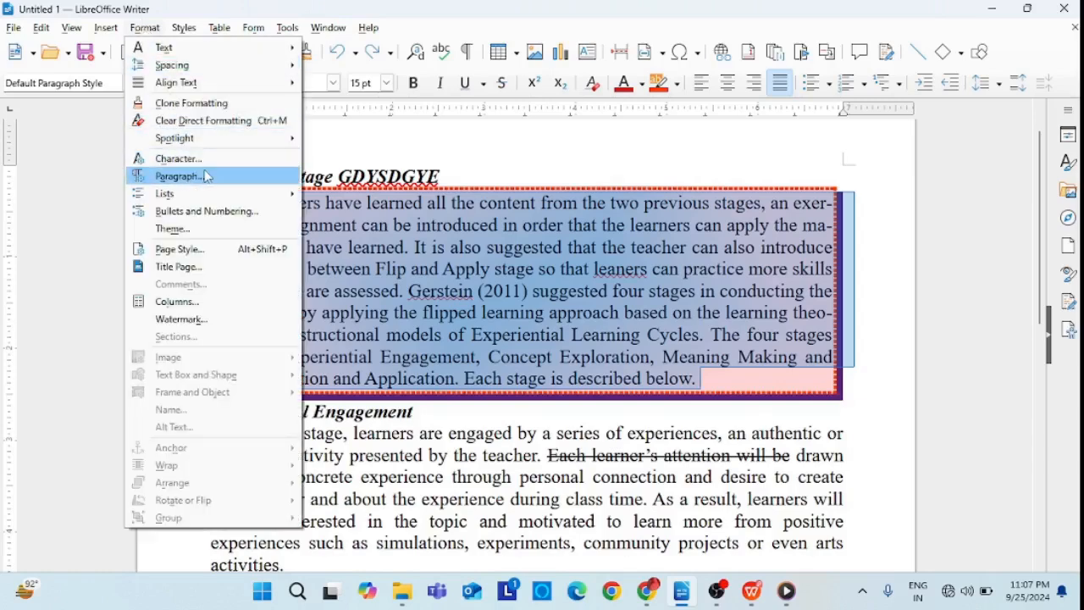
click(177, 177)
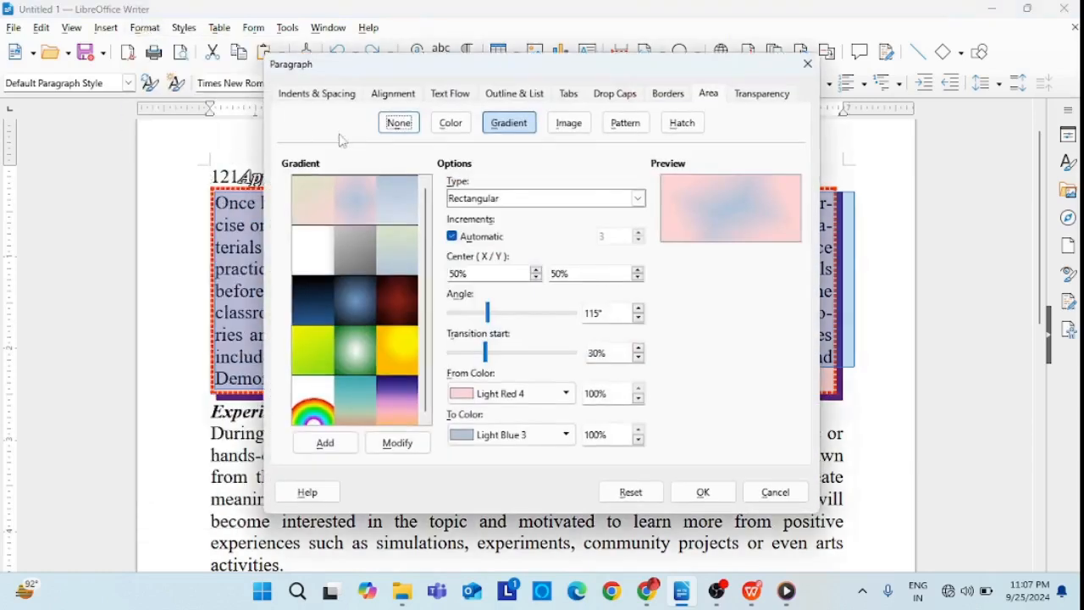
click(575, 129)
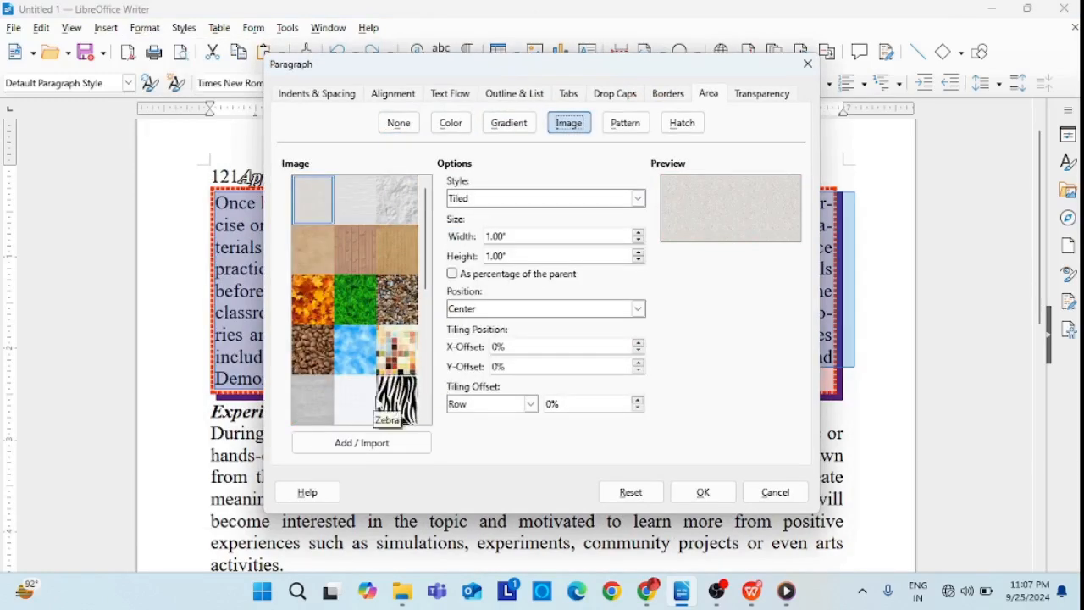
click(631, 126)
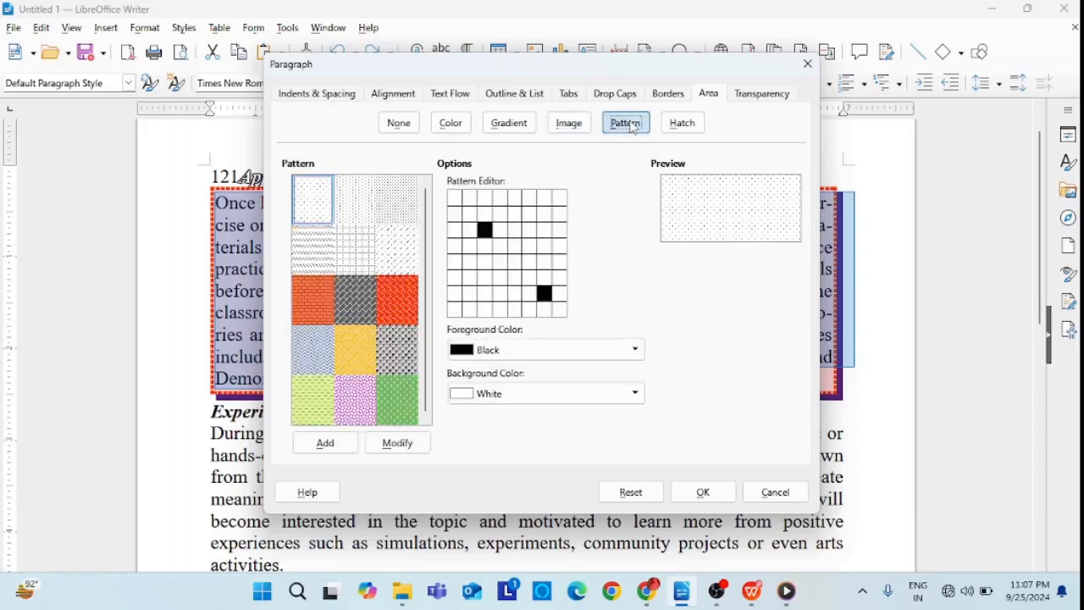
click(682, 126)
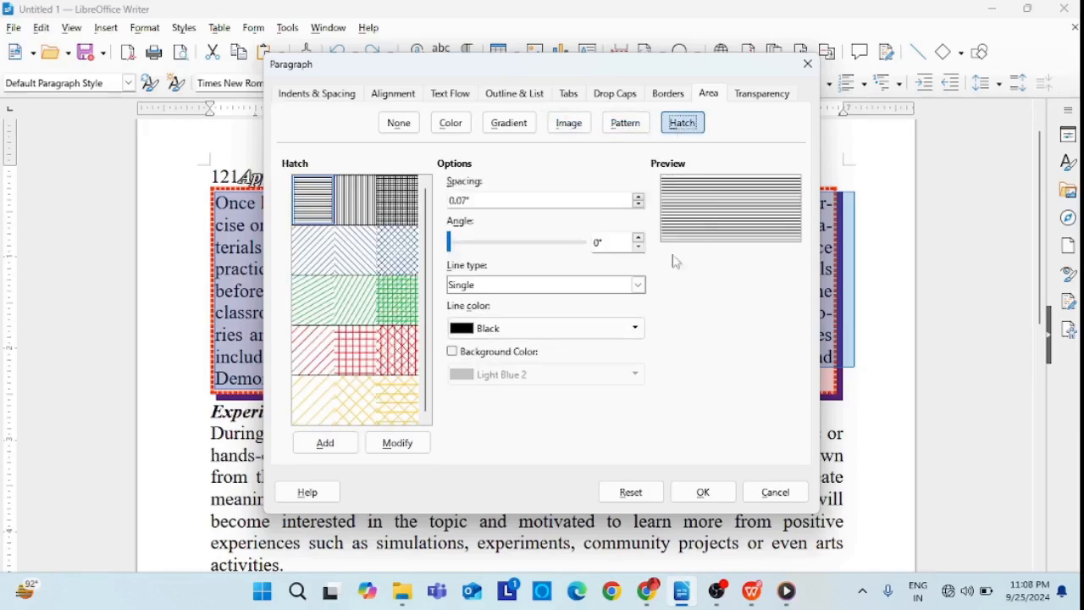
click(765, 94)
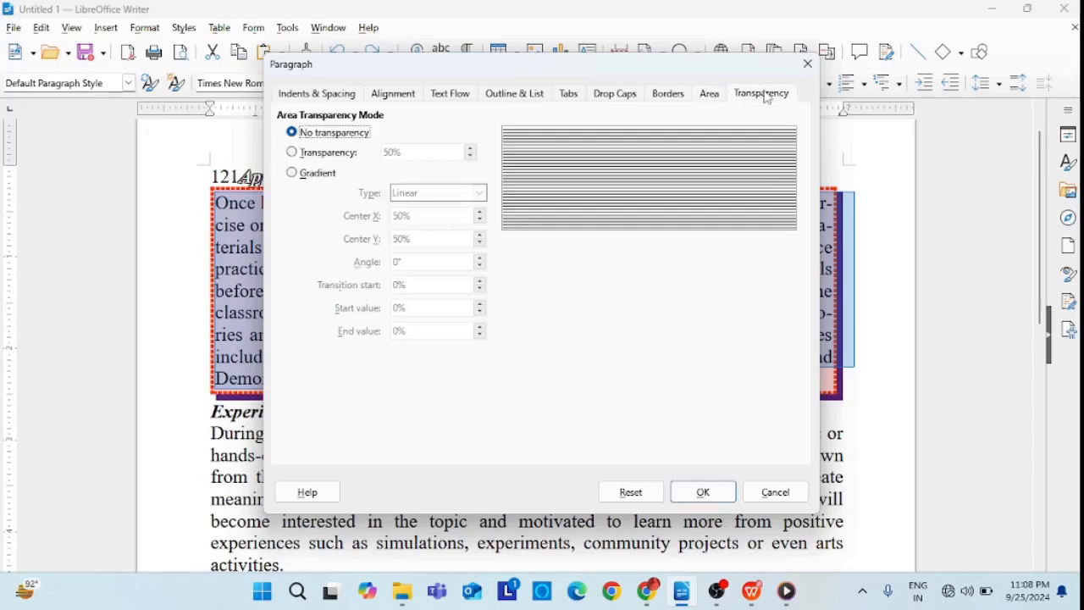
click(292, 154)
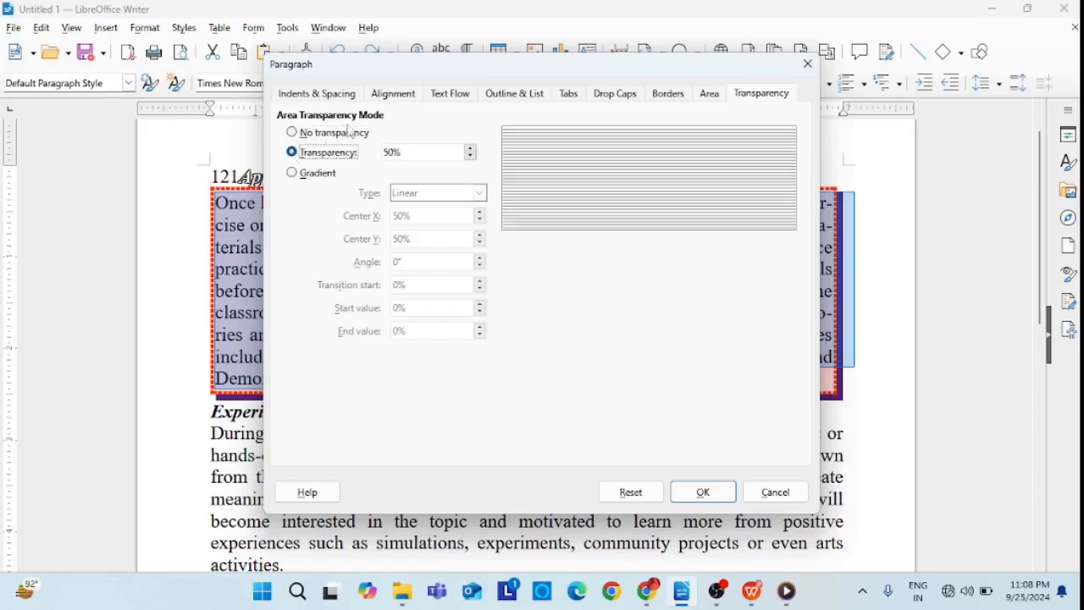
click(703, 492)
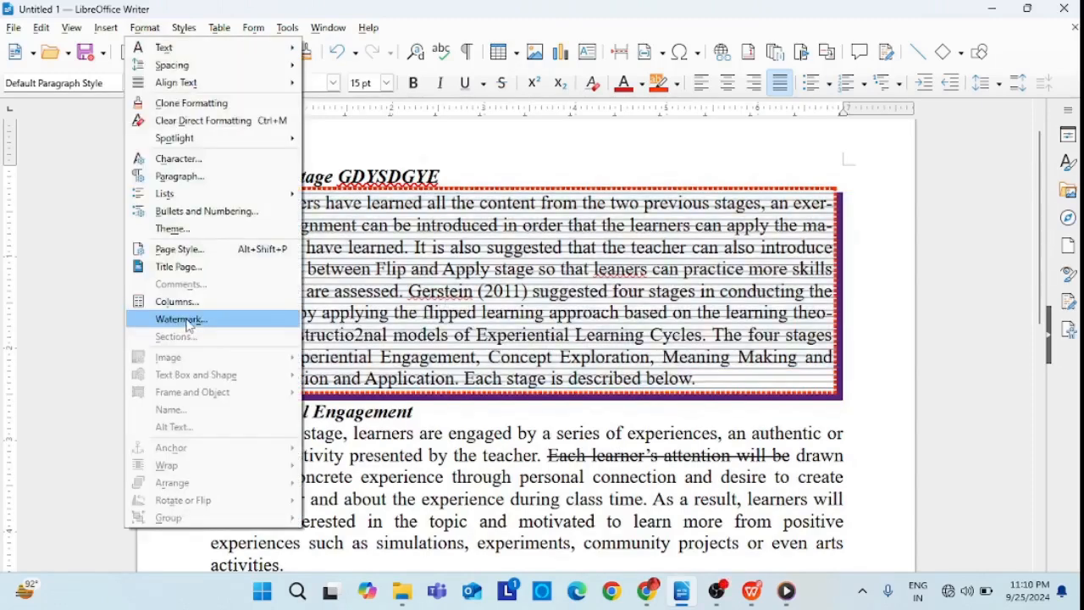
Start a page watermark with the text LIBRE OFFICE in the Javanese Text font.
click(182, 319)
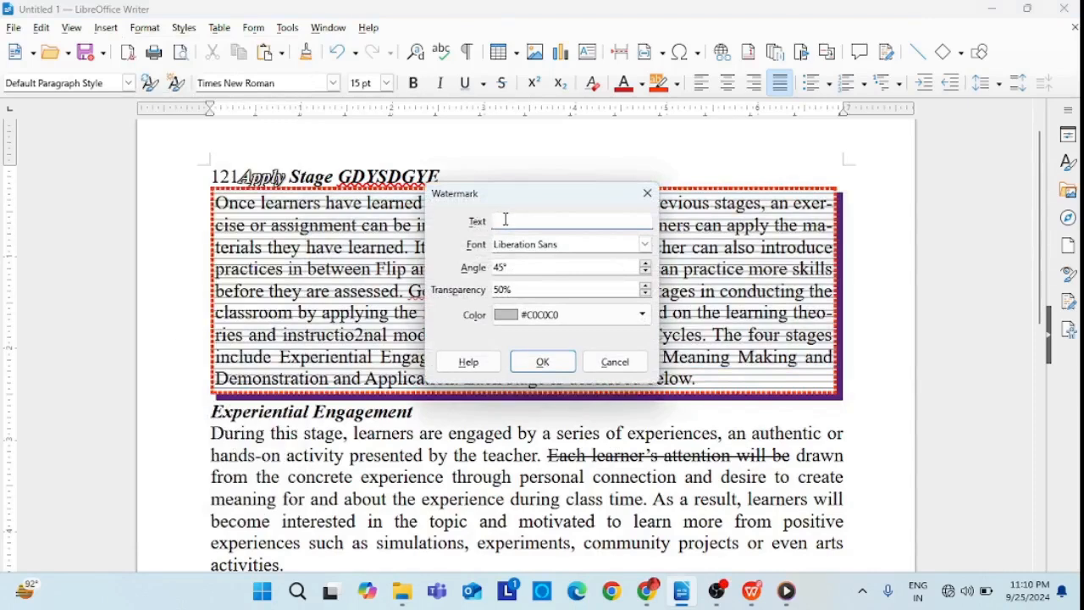
text(LIBRE OFFICE)
click(647, 244)
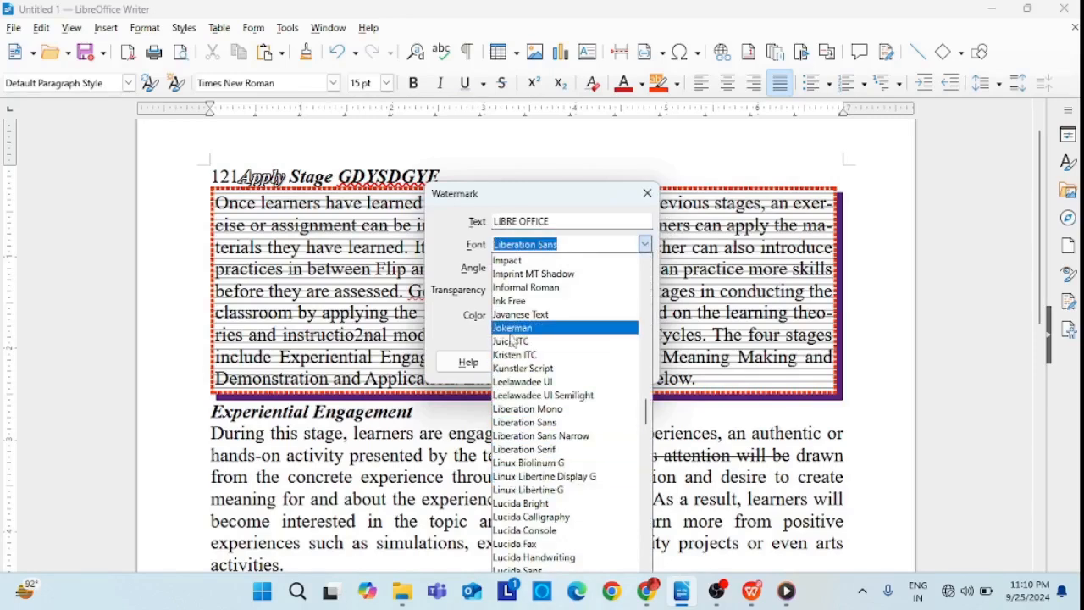
click(526, 317)
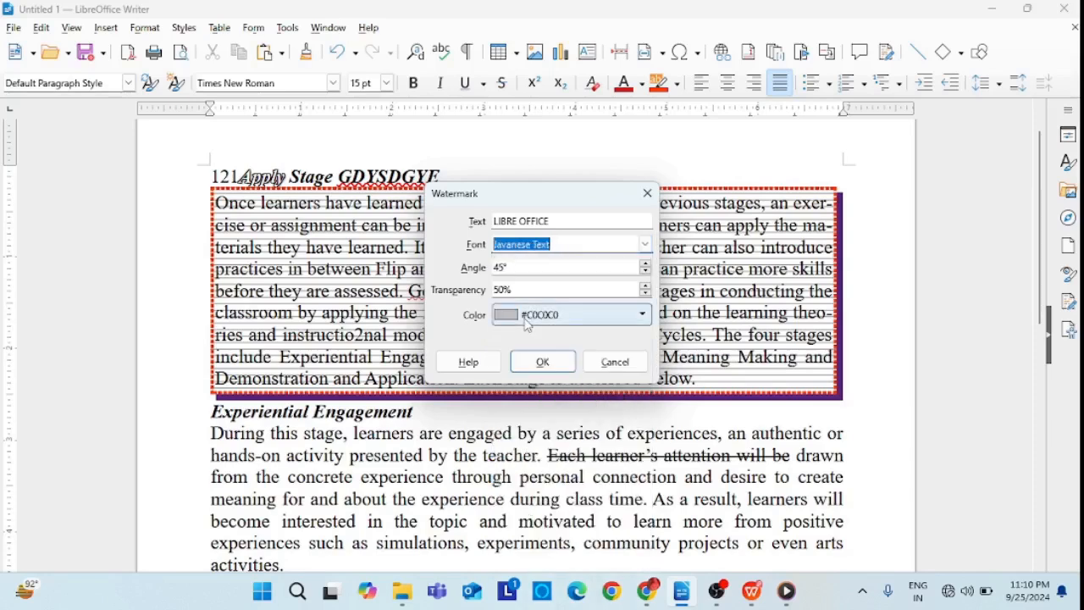
Set the watermark's angle to 45°, transparency to 51% and color to Magenta, and apply it to the page.
click(646, 263)
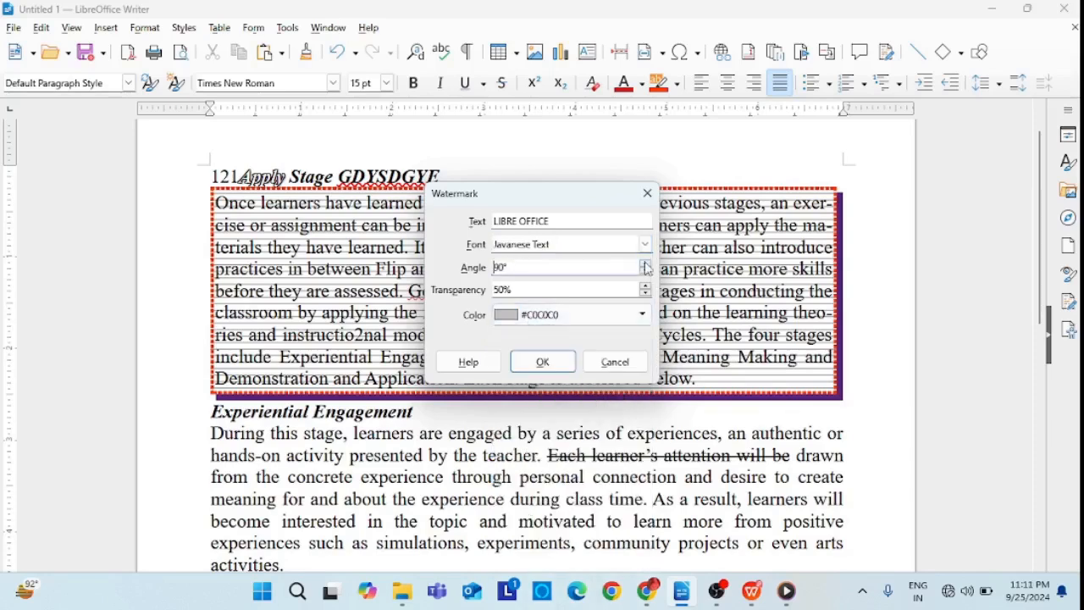
click(647, 263)
click(647, 272)
click(647, 272)
click(647, 287)
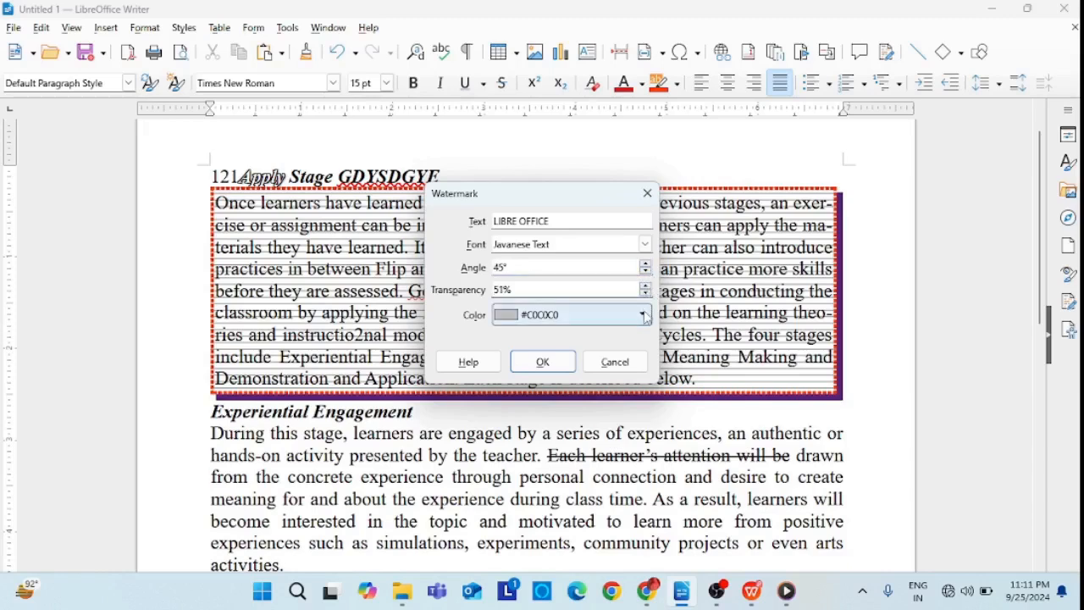
click(645, 316)
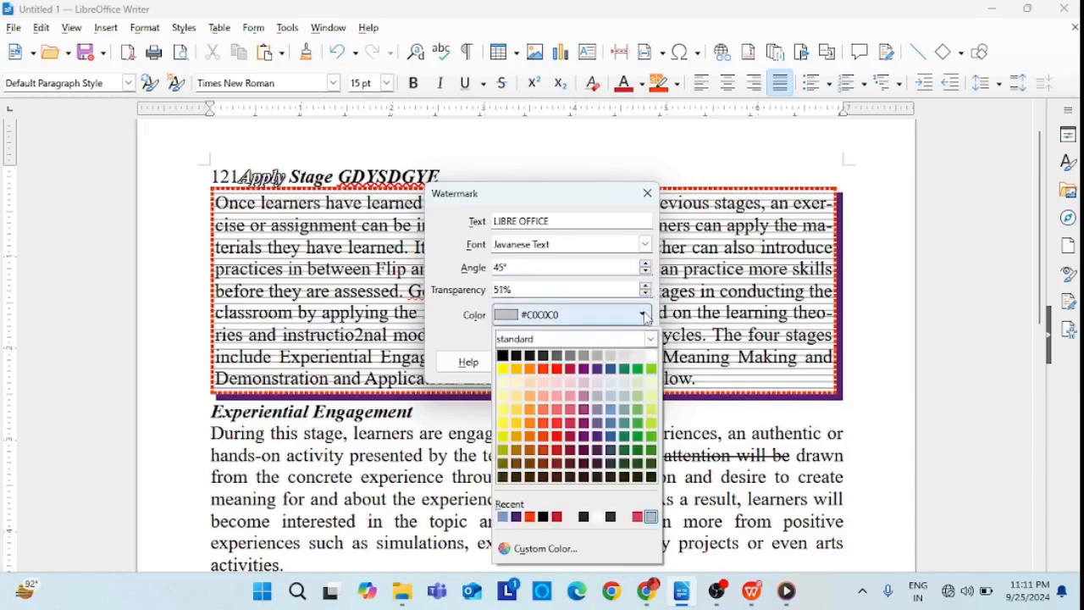
click(572, 370)
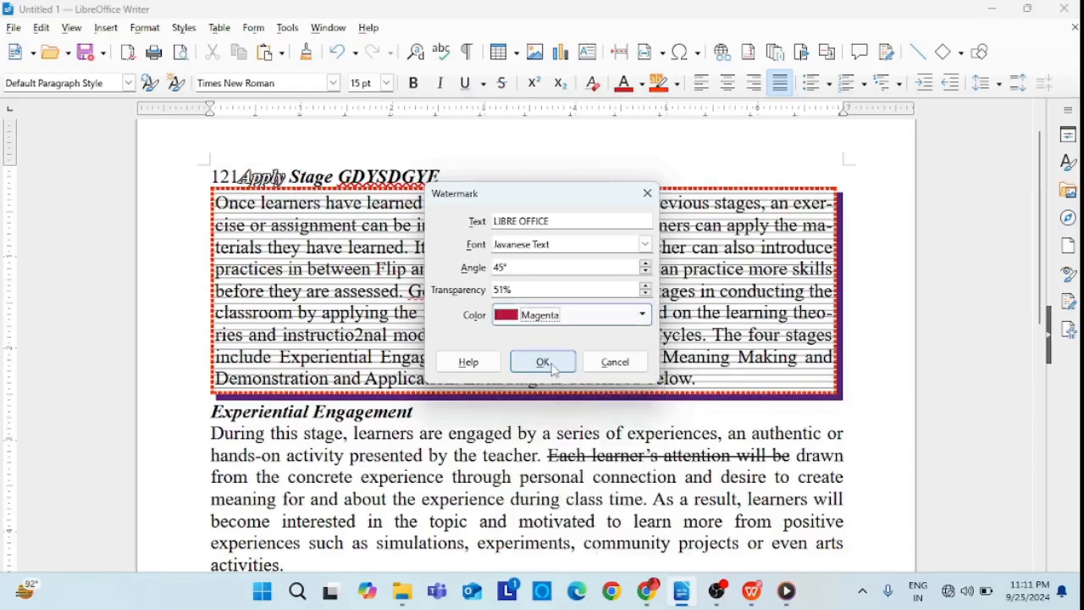
click(549, 364)
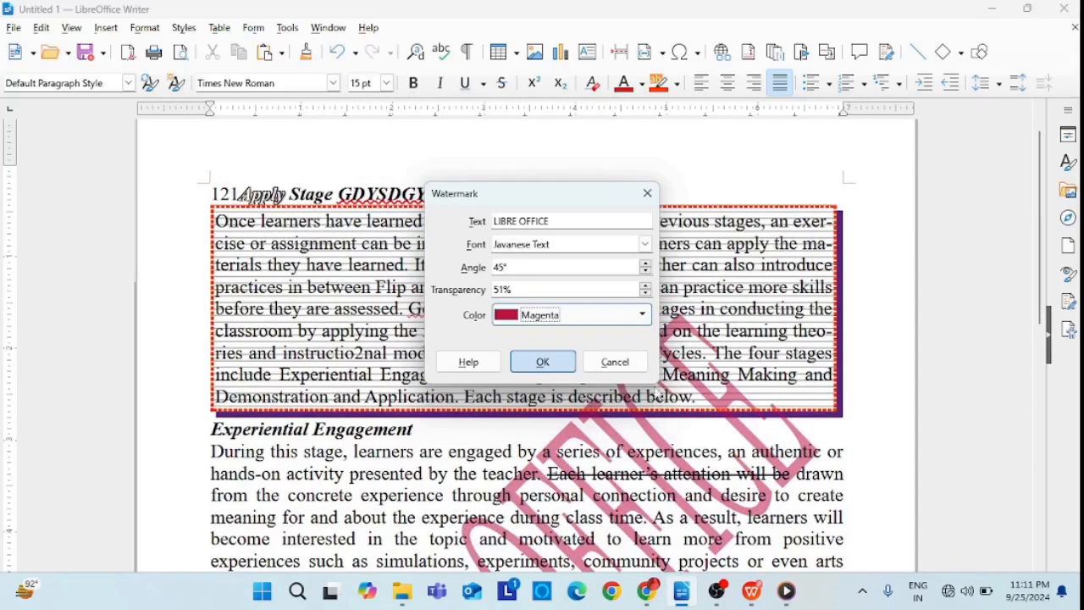
click(559, 366)
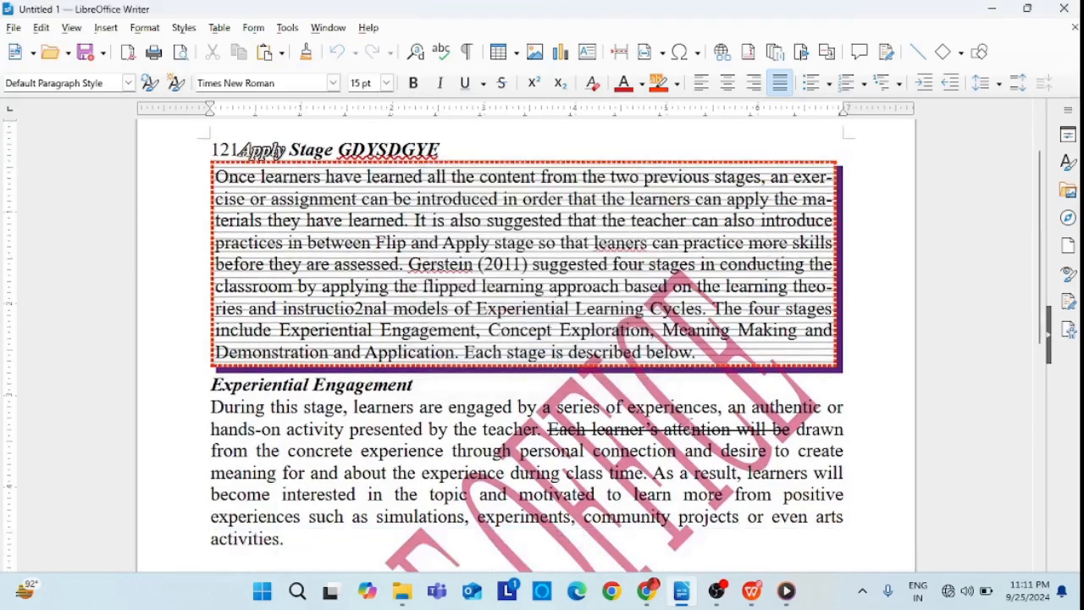
Examine the diagonal watermark across the whole page, from the bordered paragraph to the lower page margin.
scroll(689, 423, down, 10)
scroll(690, 423, up, 6)
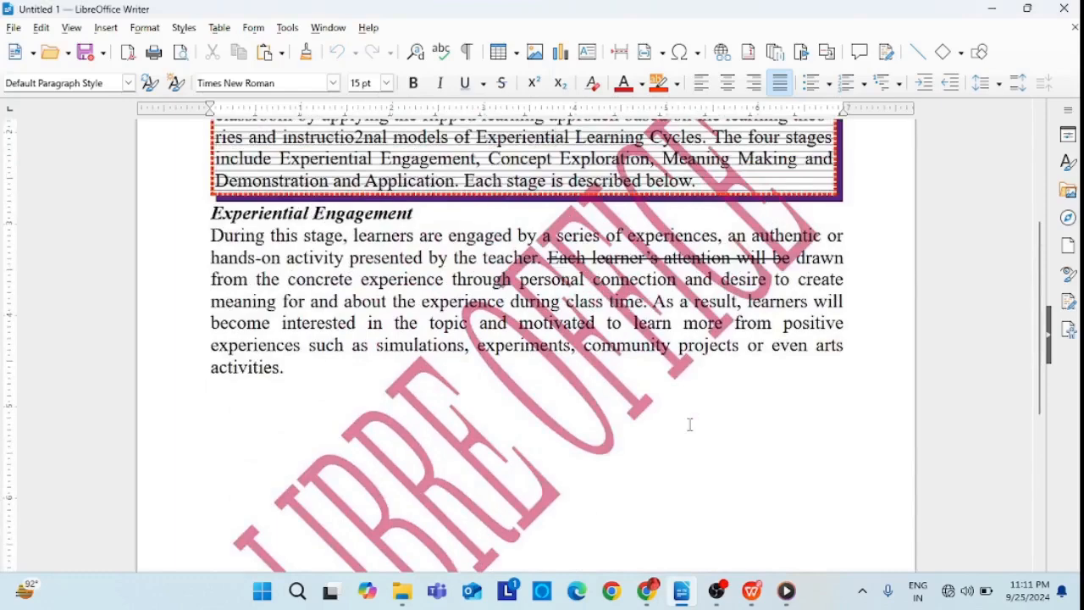
scroll(691, 424, up, 3)
scroll(689, 425, down, 10)
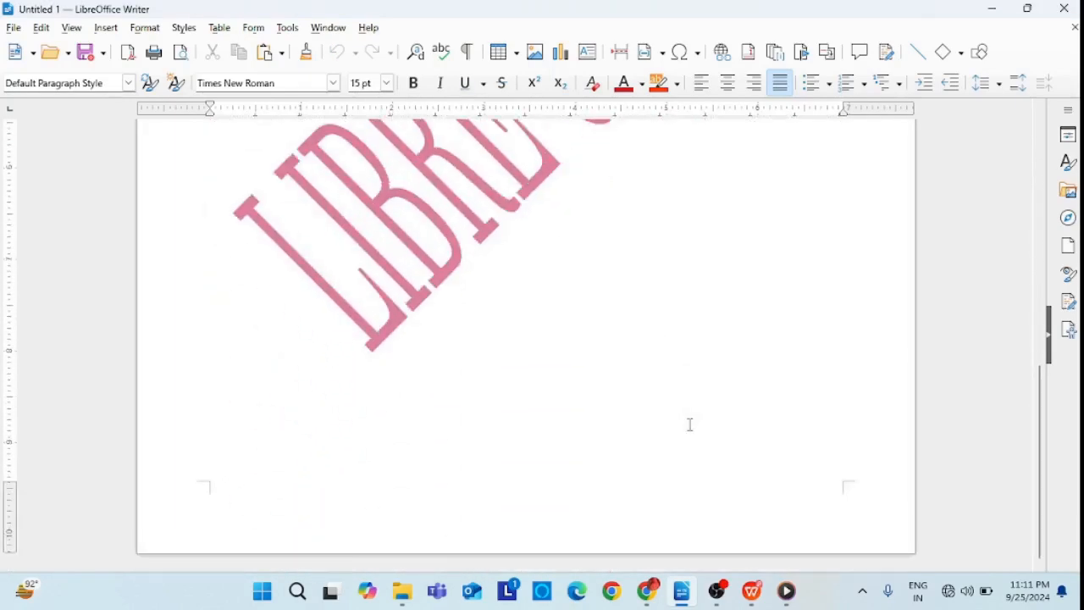
scroll(690, 424, up, 10)
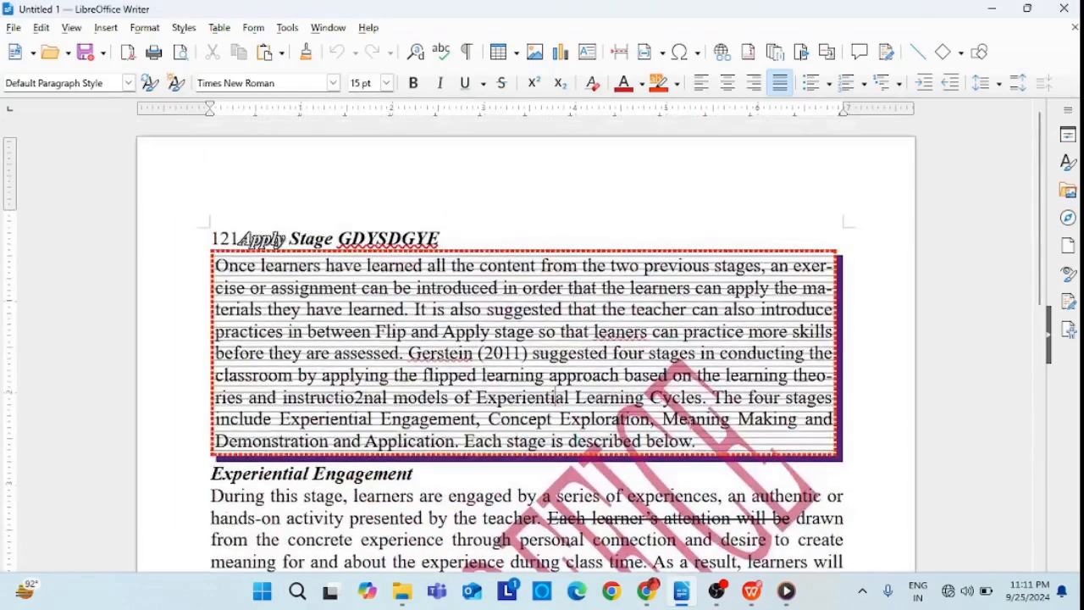
scroll(691, 424, down, 10)
scroll(690, 424, up, 5)
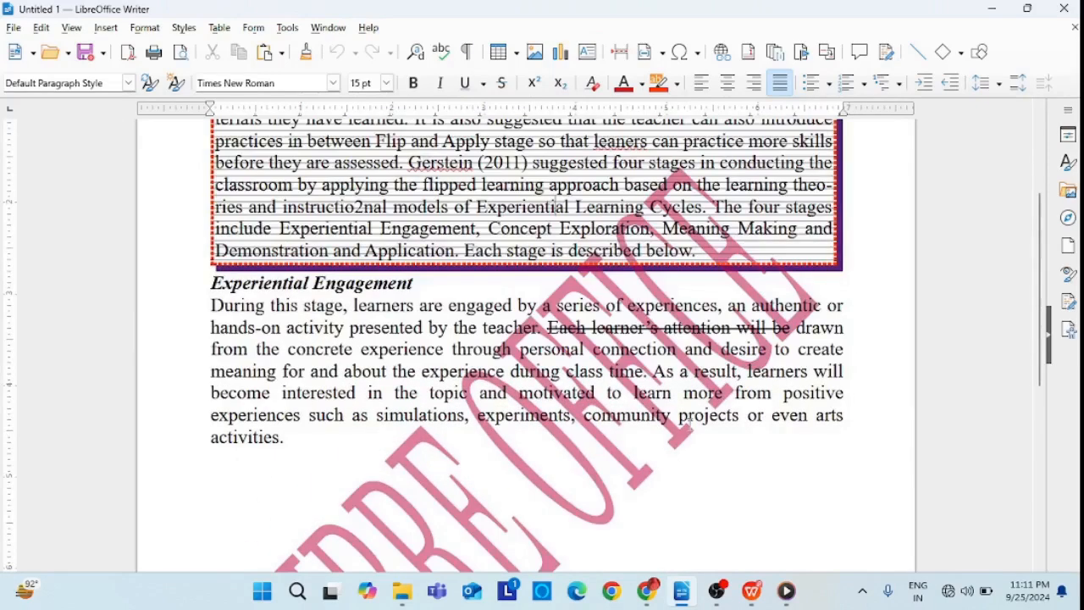
click(150, 30)
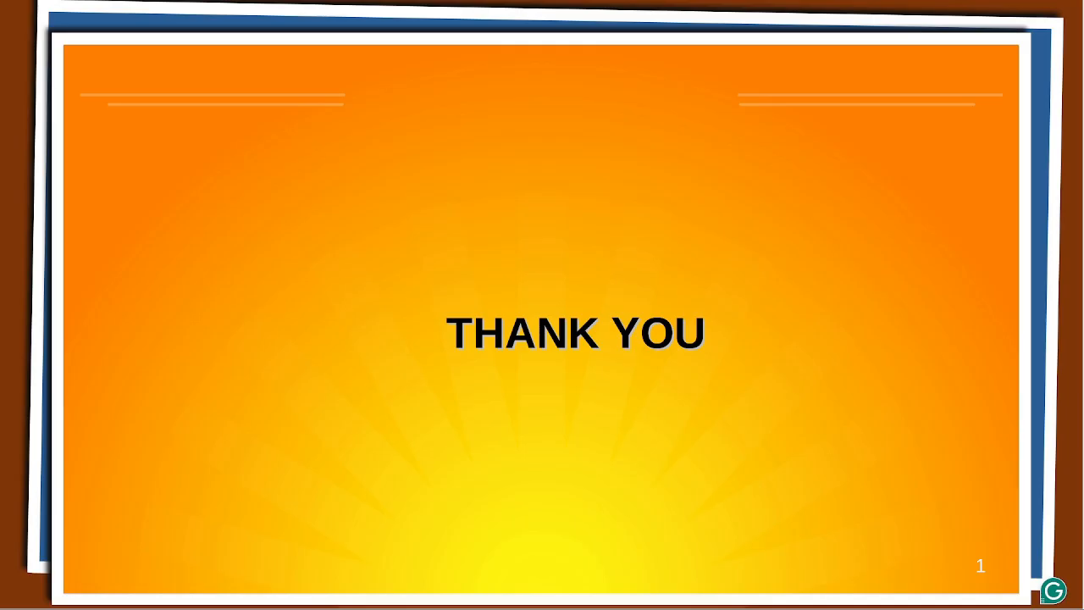